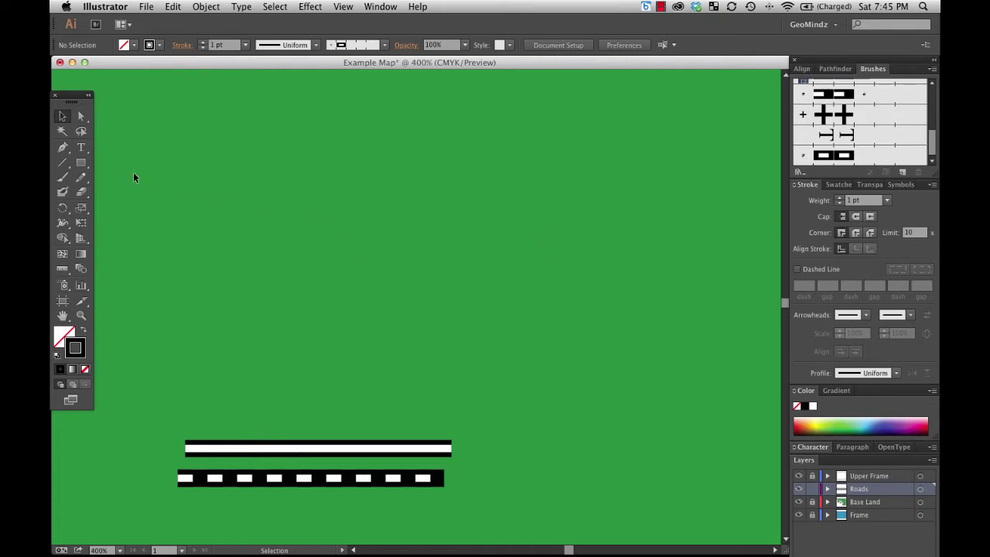
- Set the stroke colour to magenta
double_click(74, 349)
click(508, 304)
click(540, 275)
click(670, 257)
- Draw a horizontal line and a vertical line crossing it on the upper canvas
click(63, 162)
mouse_move(235, 197)
mouse_down()
mouse_move(530, 213)
mouse_move(593, 201)
mouse_up()
drag(370, 101, 396, 345)
- Nudge the white road sample slightly upward
click(63, 116)
click(212, 220)
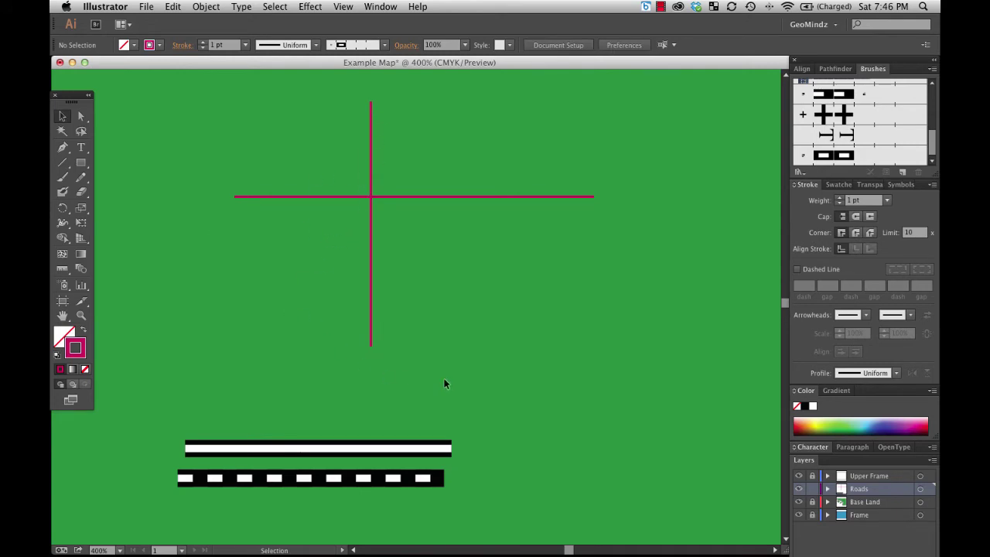
drag(292, 447, 279, 426)
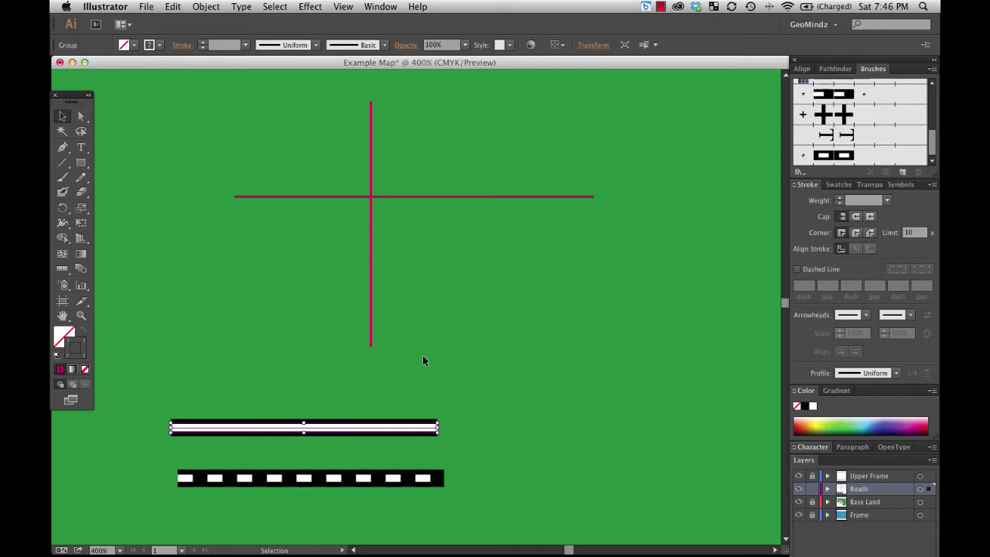
- Try stroke weights on the horizontal magenta line up to 7 pt, ending at 1 pt
click(545, 294)
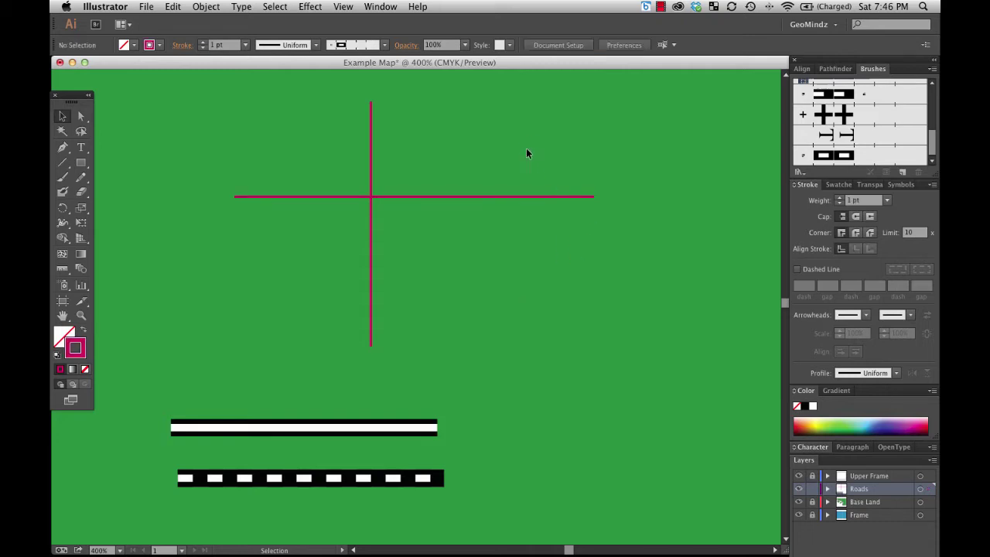
click(532, 195)
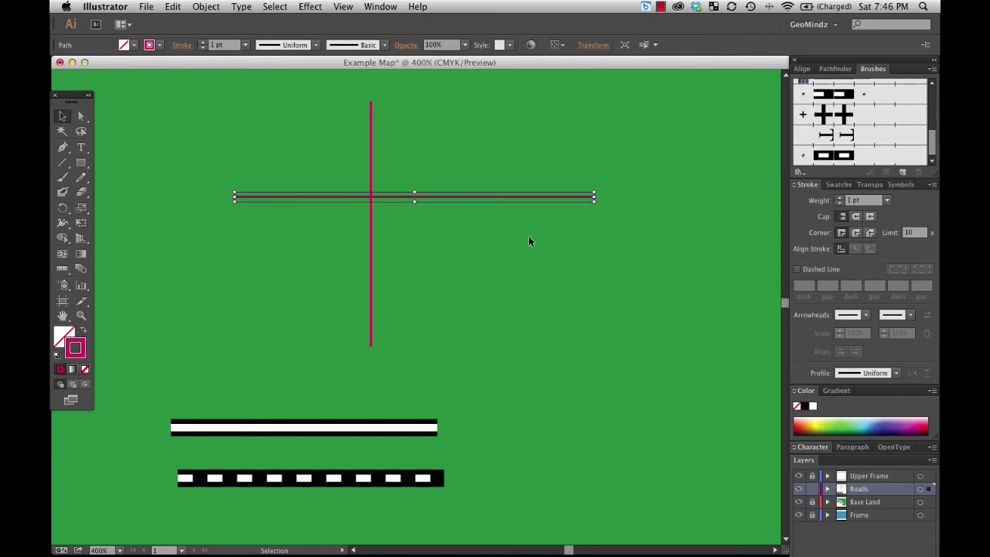
click(805, 70)
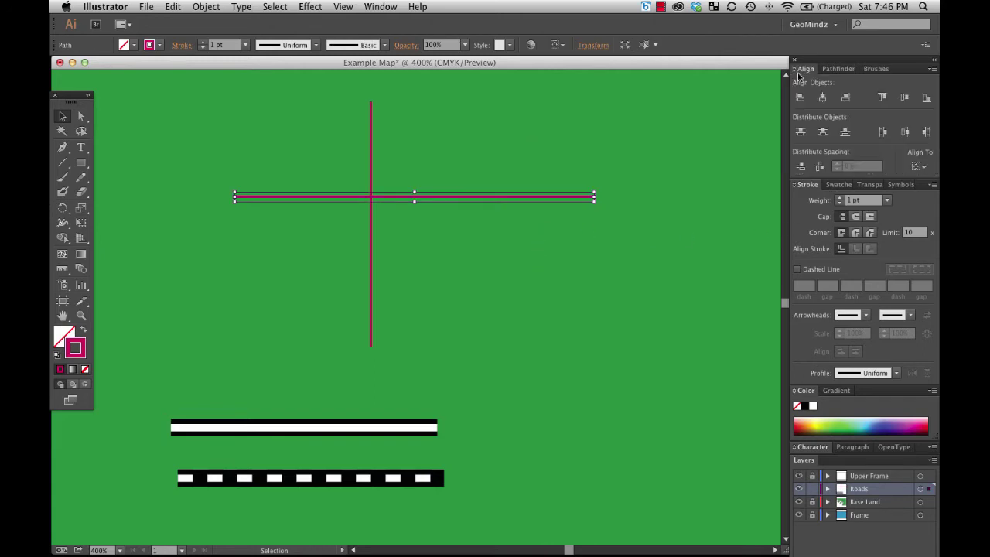
click(840, 198)
click(840, 198)
click(840, 198)
click(840, 198)
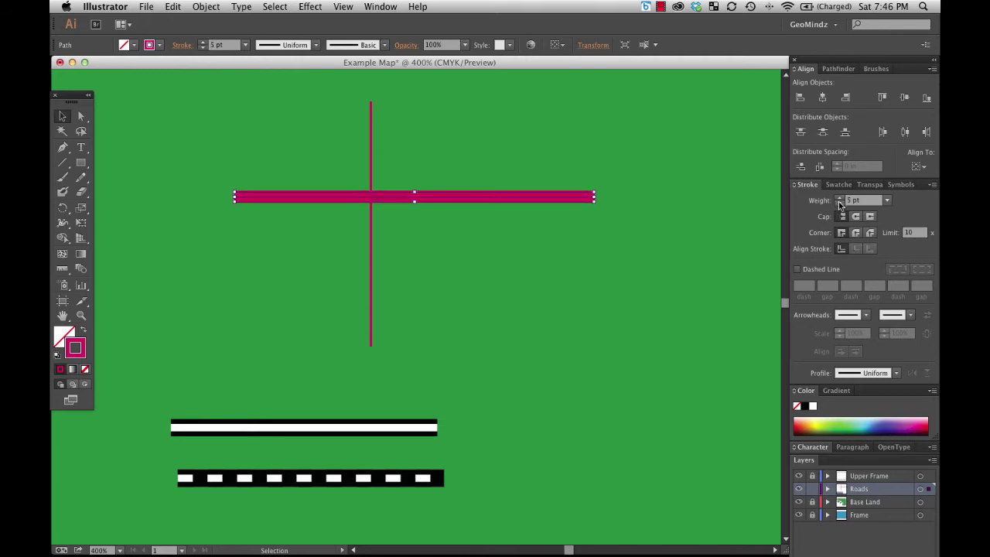
click(840, 198)
click(840, 197)
key(Down)
key(Down)
key(Down)
key(Down)
key(Down)
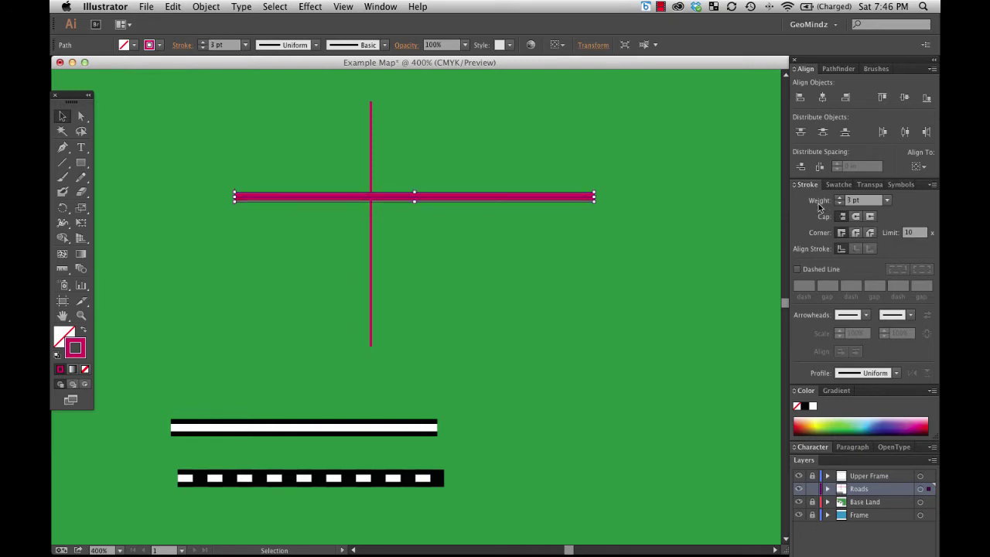
key(Down)
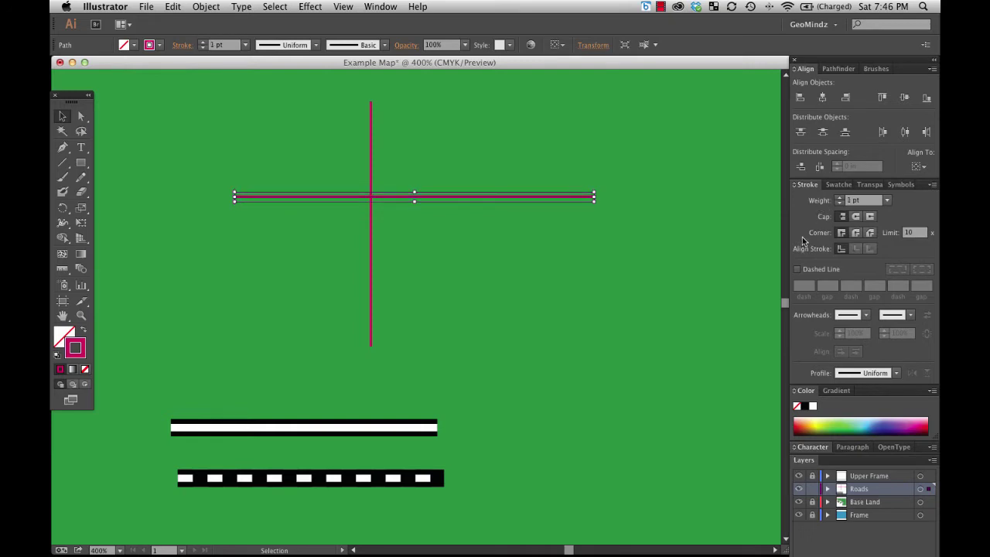
- Select both crossing lines and raise their stroke weight to 7 pt
click(482, 250)
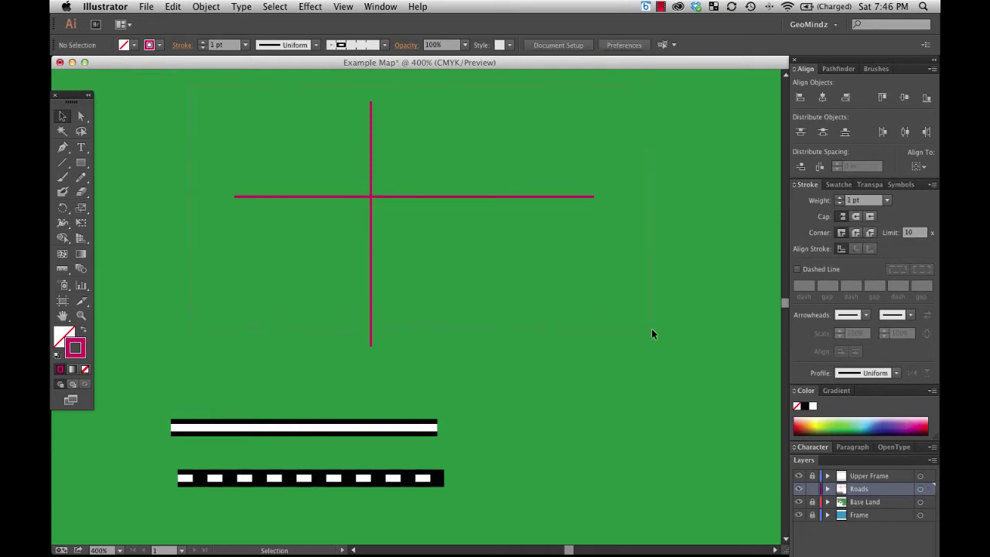
key(super+a)
click(840, 198)
click(839, 198)
click(839, 198)
click(839, 198)
click(838, 198)
click(838, 198)
- Reselect the horizontal line, switching between Direct Selection and Selection tools
click(661, 220)
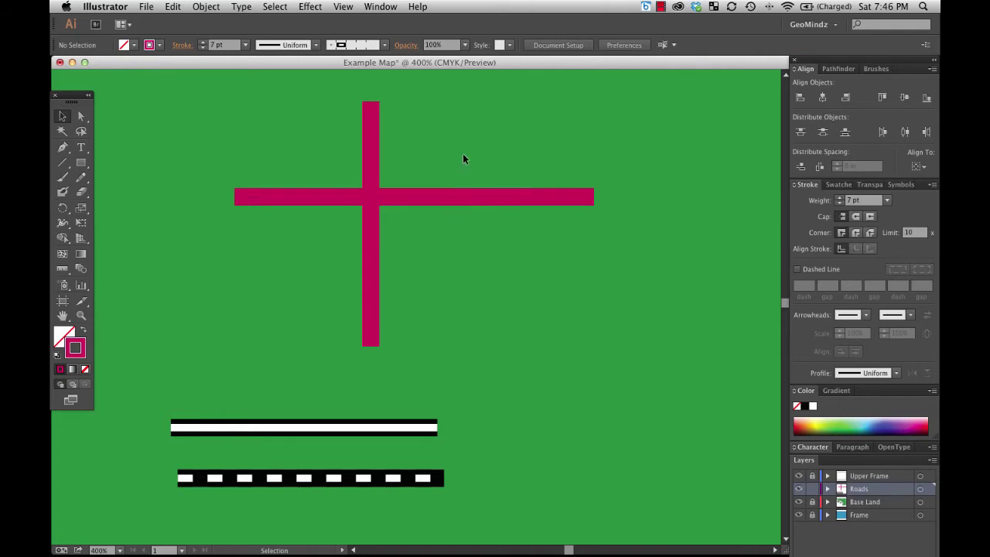
click(465, 196)
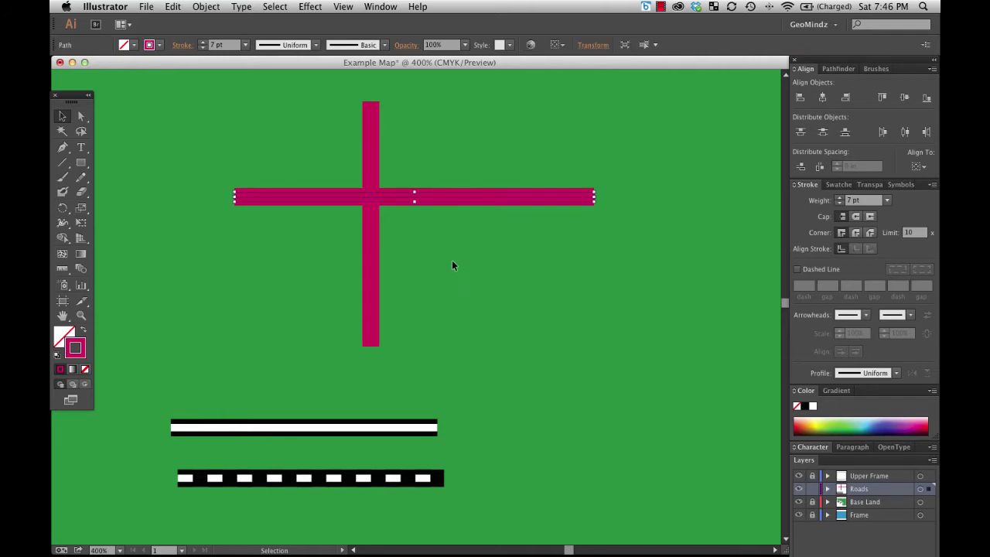
key(a)
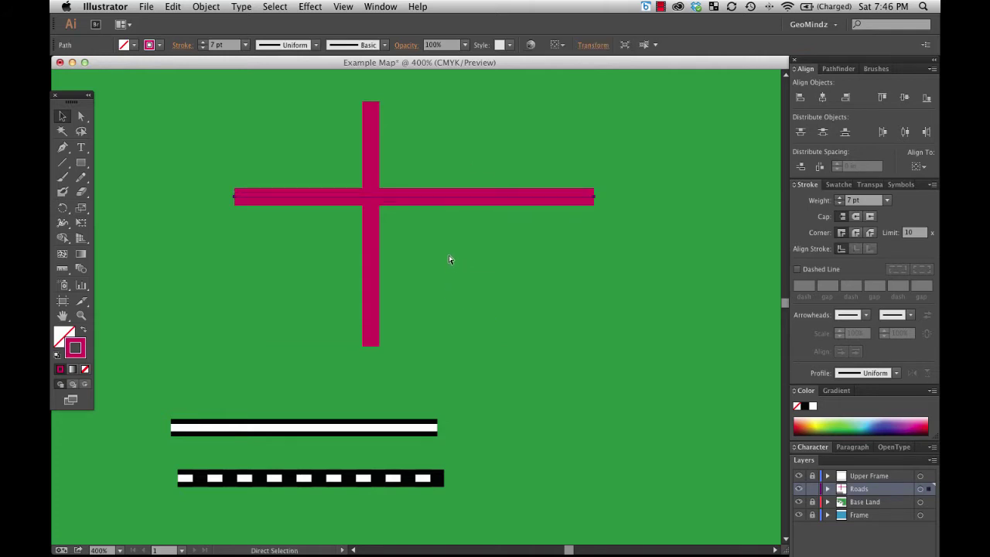
key(v)
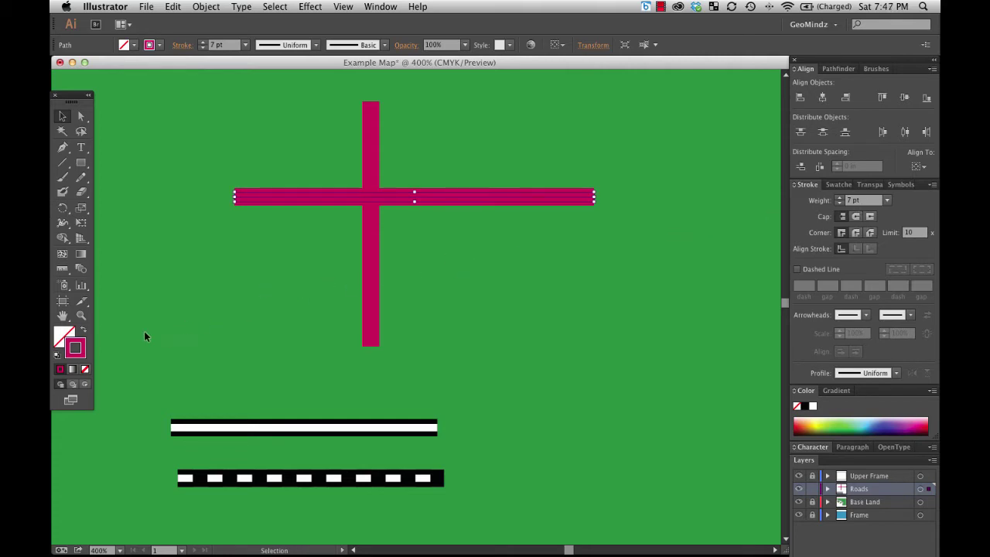
- Give the horizontal line default black stroke and remove its fill
key(a)
click(363, 193)
key(v)
click(317, 230)
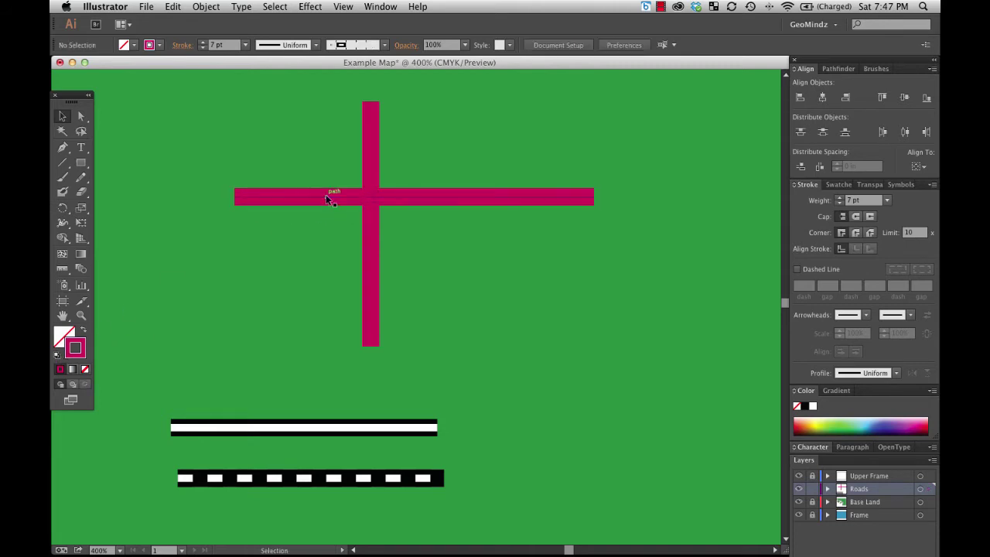
click(326, 195)
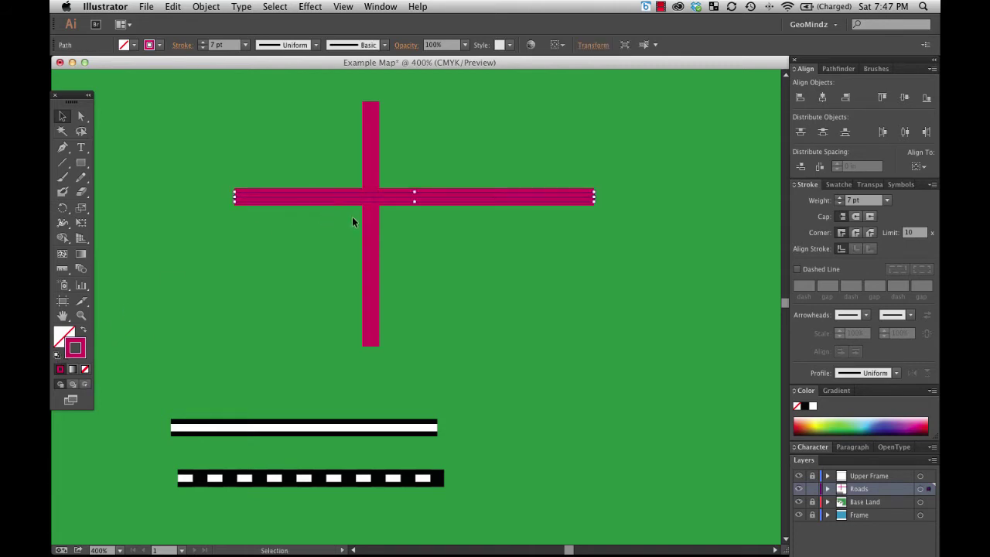
click(56, 356)
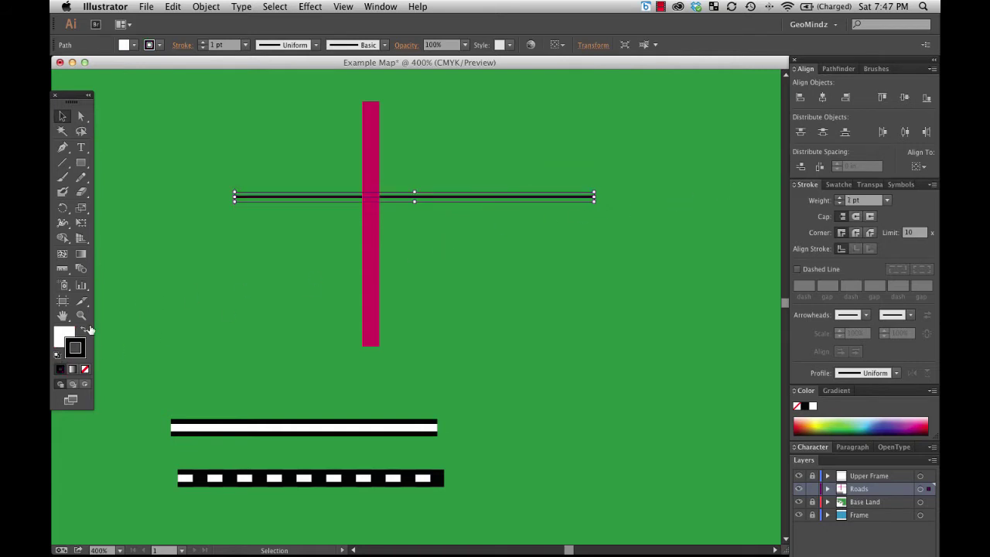
click(65, 335)
click(85, 369)
click(85, 351)
- Set the horizontal line's black stroke weight to 7 pt
click(840, 198)
click(840, 197)
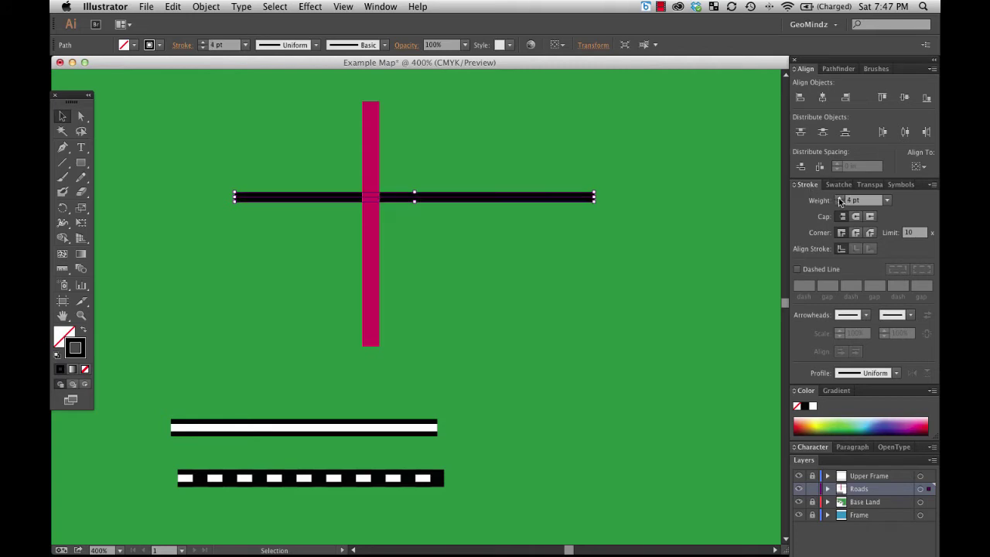
click(840, 197)
click(840, 197)
click(840, 197)
click(840, 198)
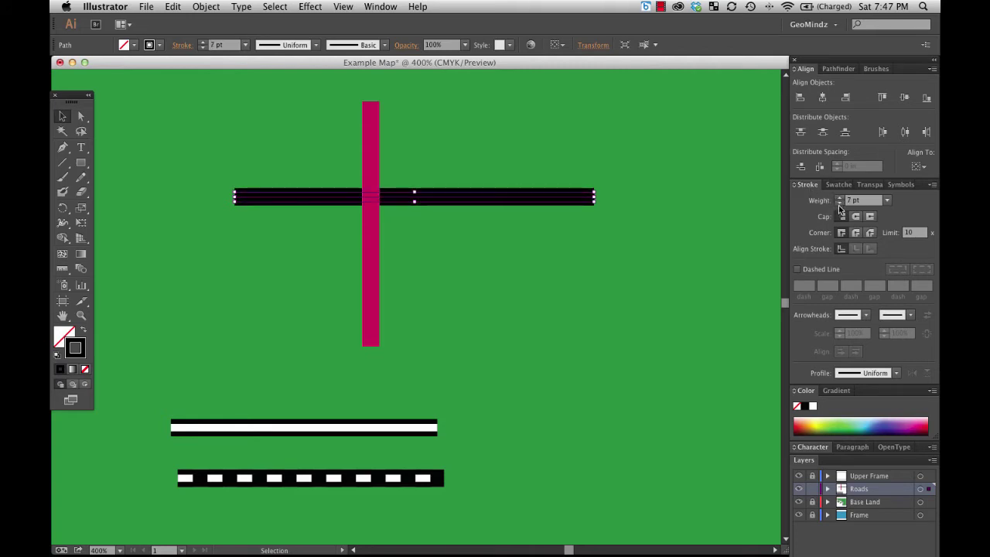
click(430, 164)
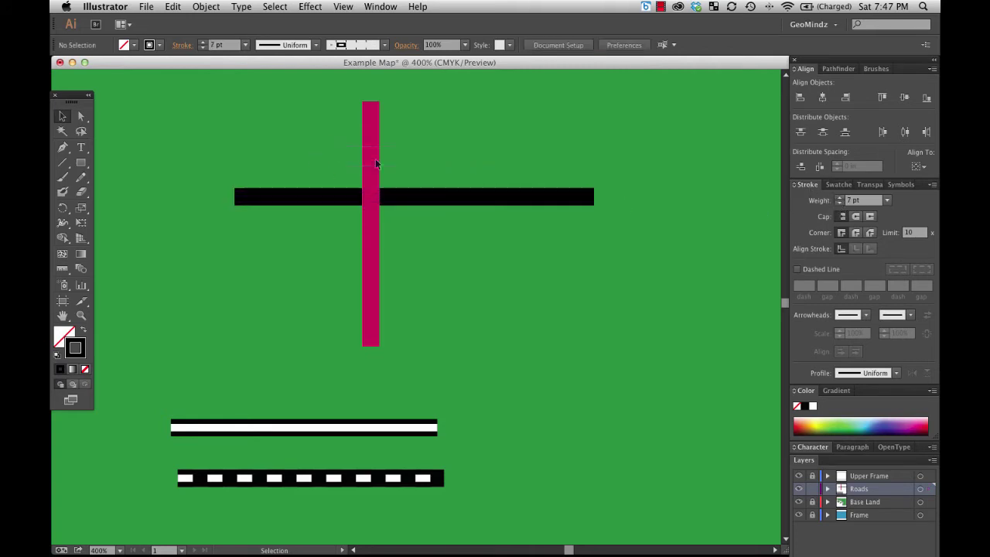
- Set the vertical line's stroke to black with RGB values 0, 0, 0
click(371, 217)
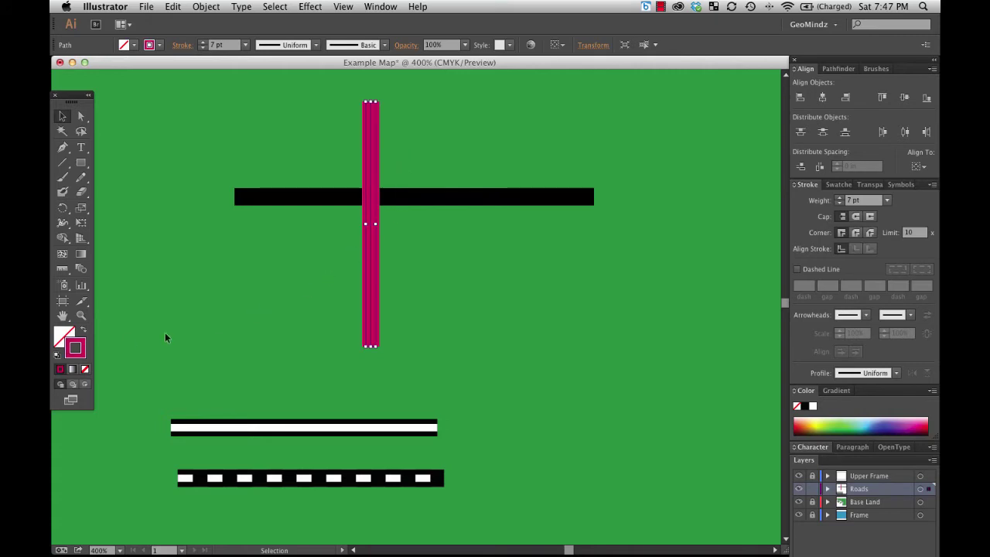
double_click(72, 357)
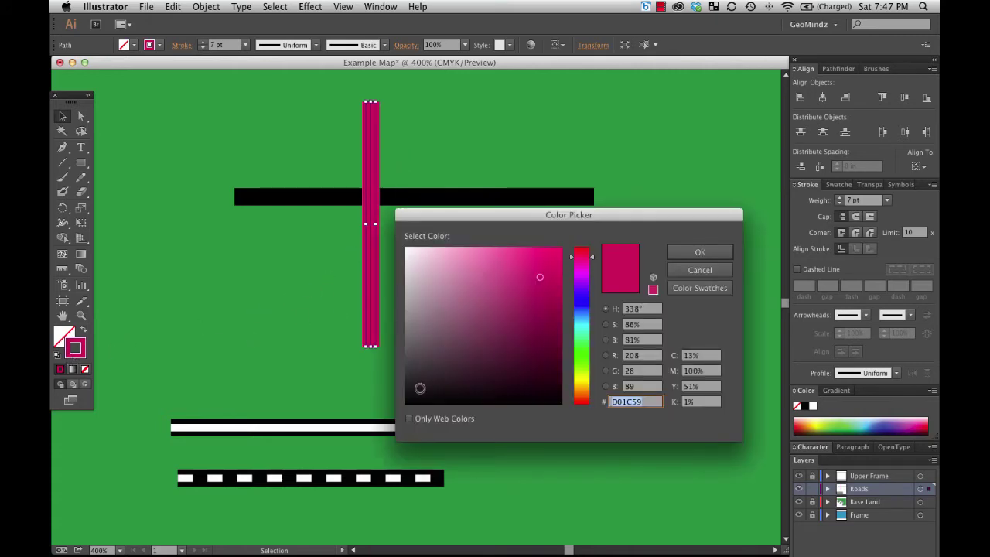
click(407, 402)
click(633, 356)
text(0)
click(636, 371)
text(0)
click(634, 385)
text(0)
click(644, 371)
click(699, 252)
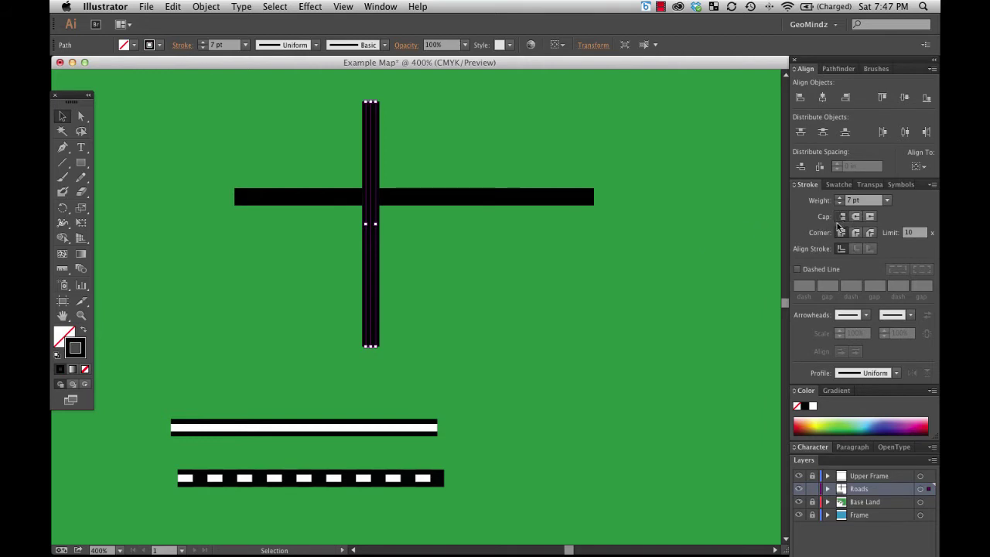
click(455, 291)
- Give the horizontal road a white, fill-free centre stroke of about 3 pt
click(439, 201)
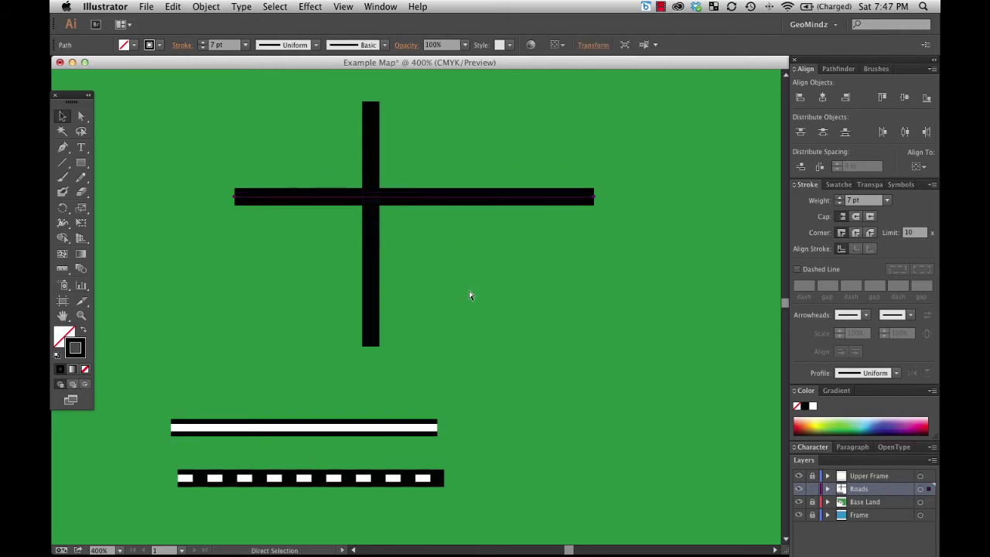
key(v)
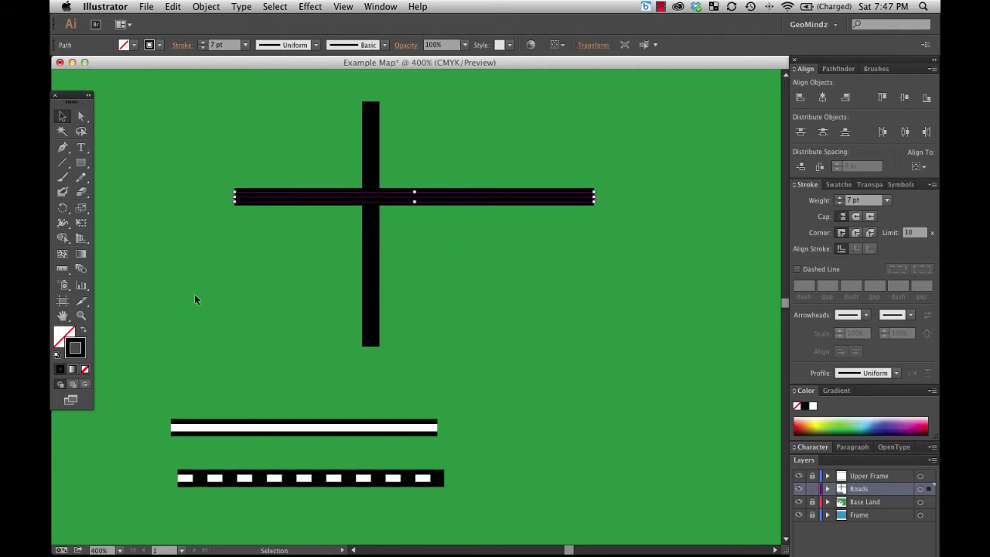
click(56, 355)
click(84, 331)
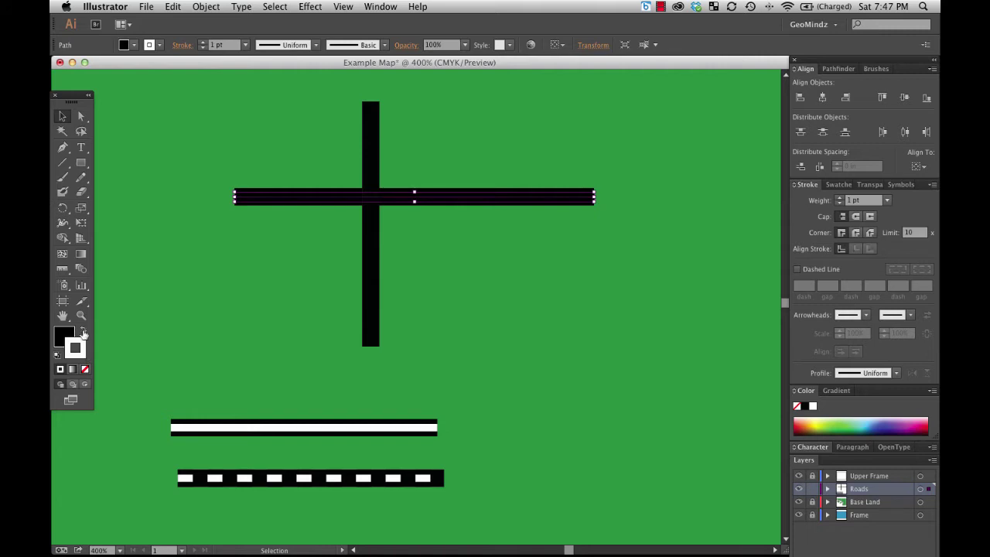
click(85, 369)
click(839, 198)
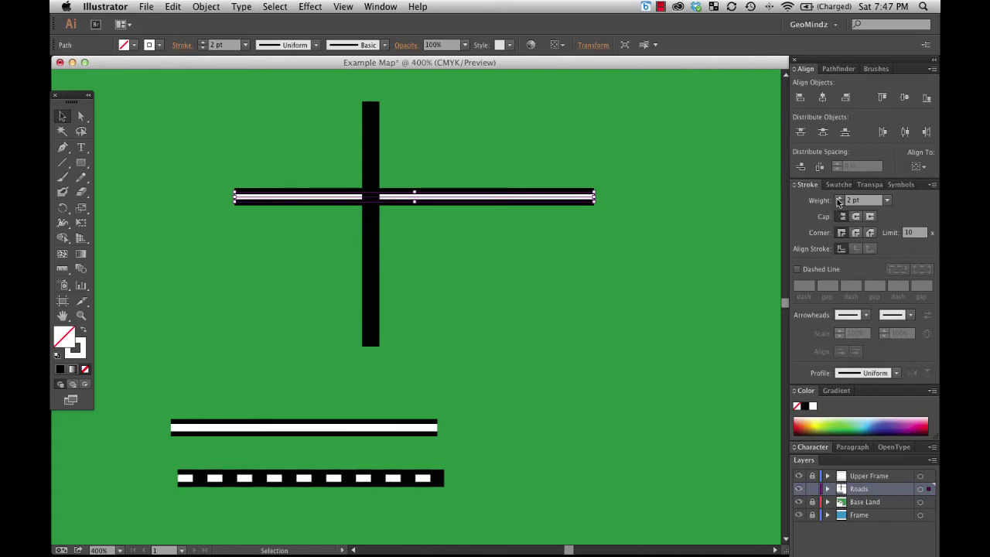
click(839, 197)
- Give the vertical road a white 3 pt centre stroke with no fill
click(370, 144)
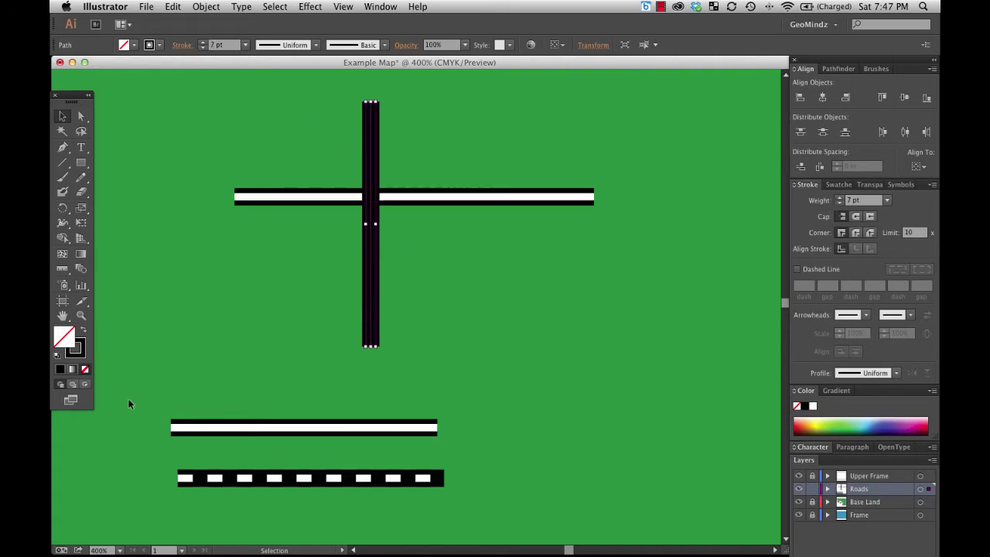
click(56, 354)
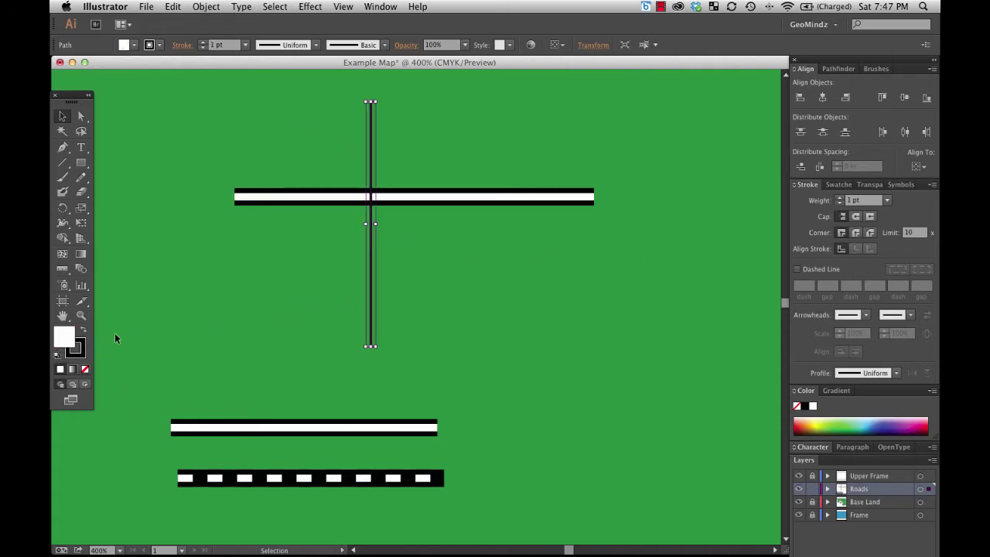
key(super+z)
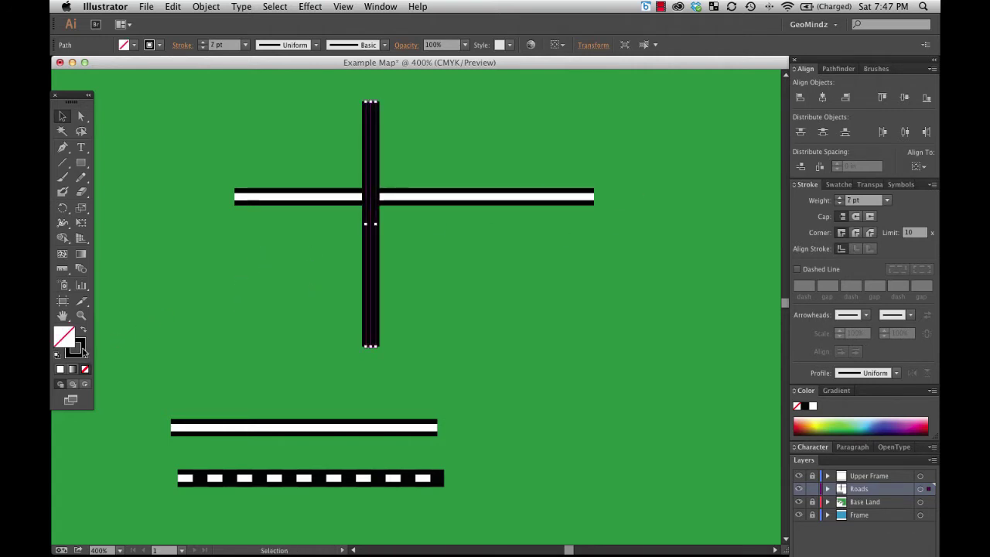
click(58, 355)
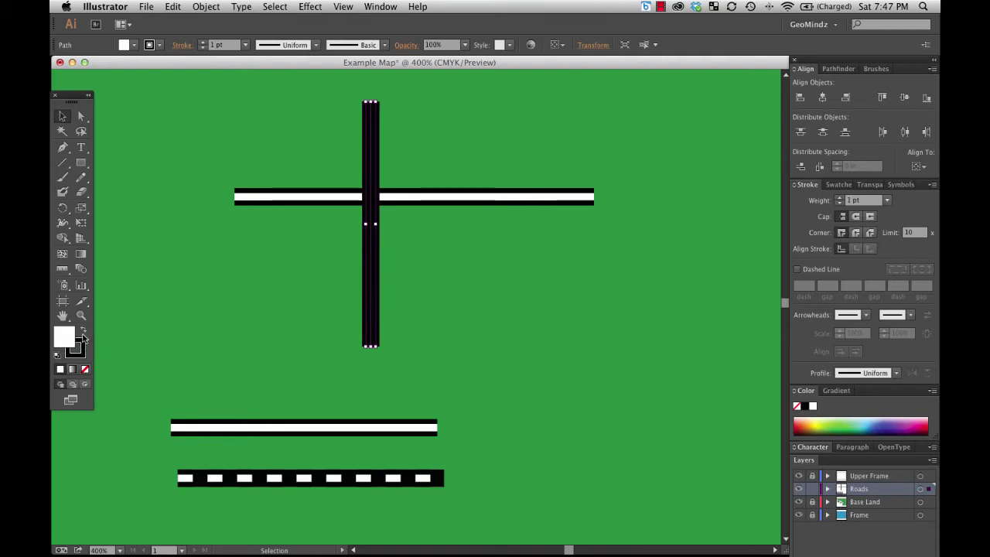
click(83, 331)
click(85, 369)
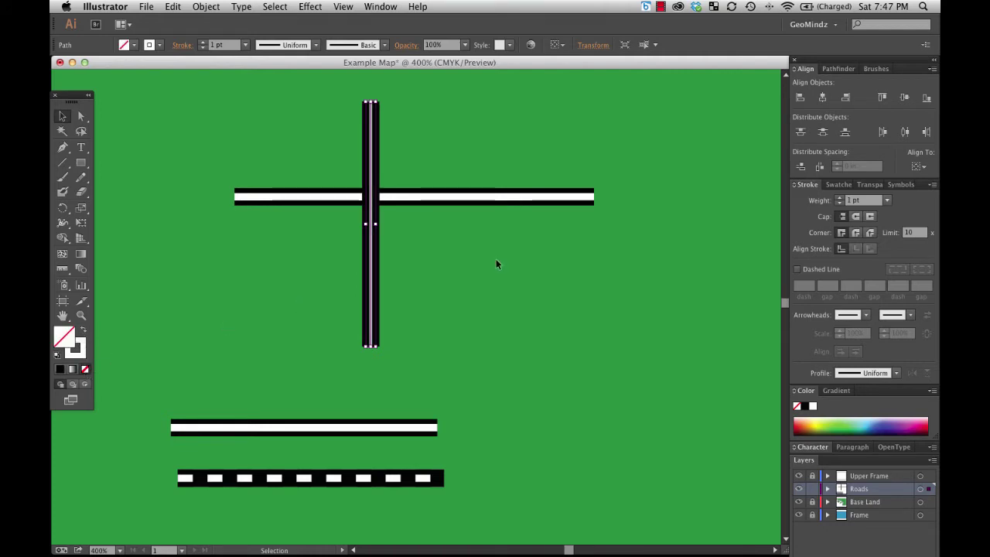
click(839, 197)
click(839, 197)
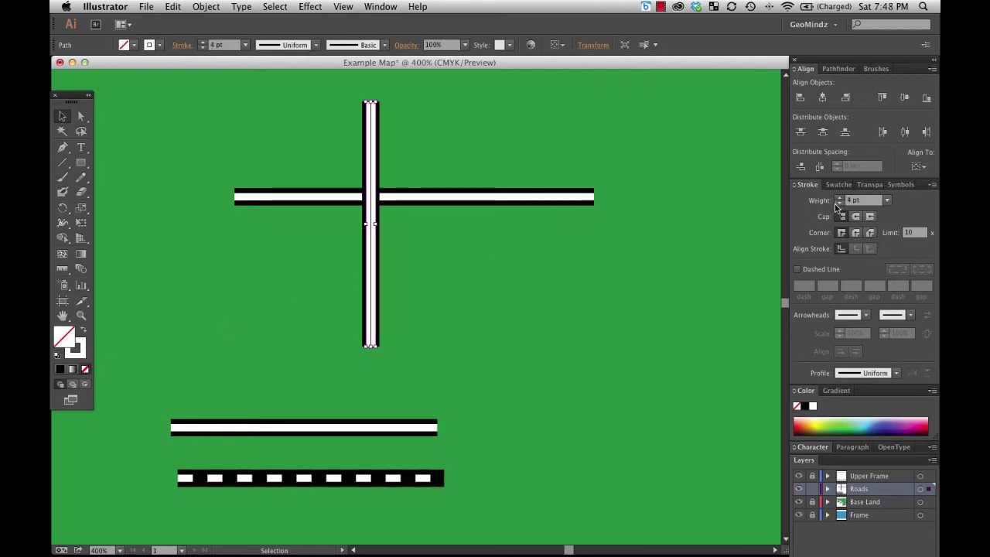
click(142, 121)
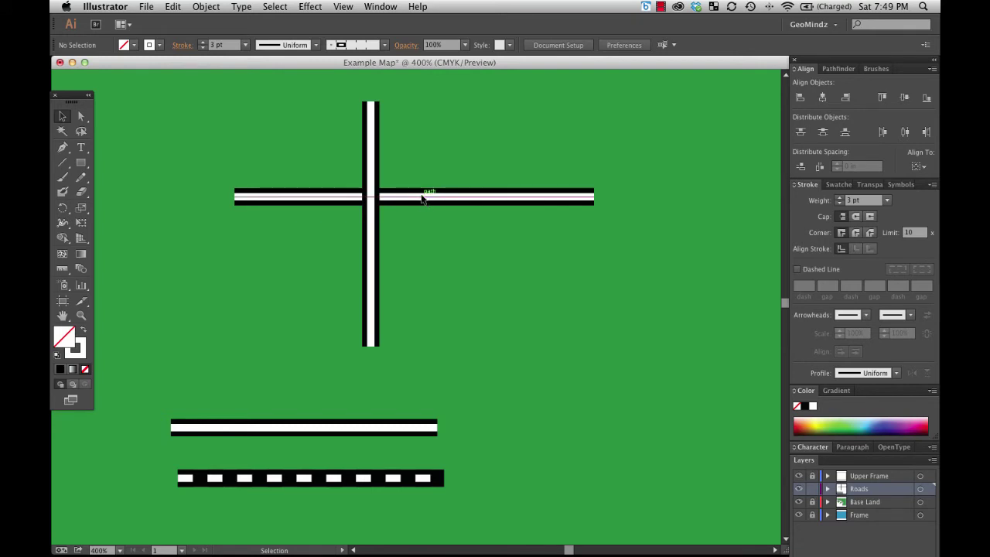
- Use Arrange > Bring to Front on the horizontal road so it overlaps the vertical road
click(424, 198)
right_click(446, 198)
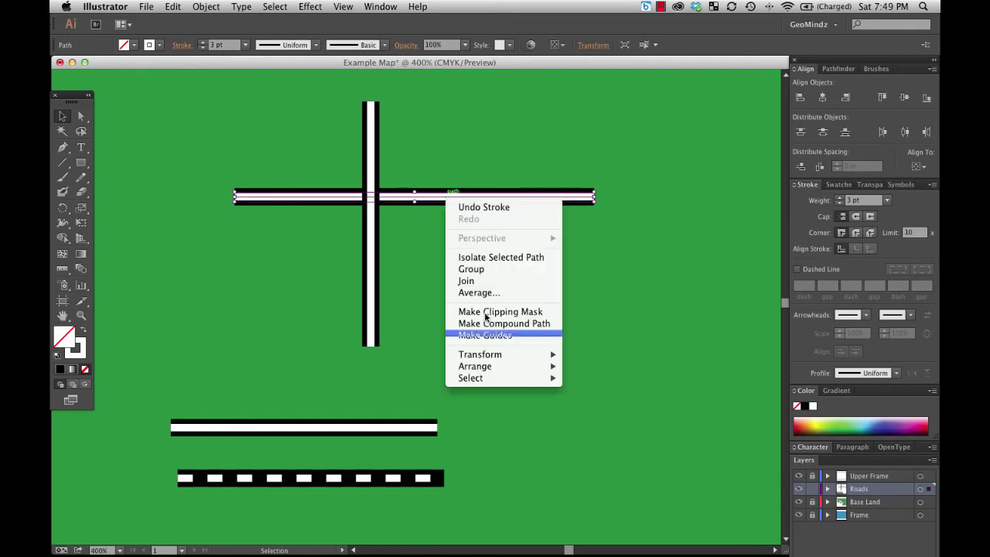
mouse_move(493, 366)
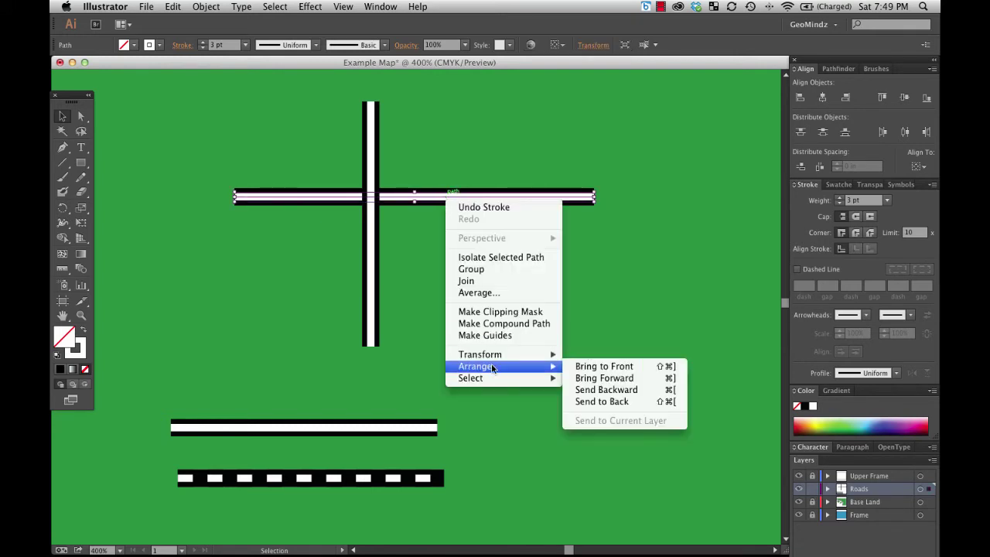
click(617, 366)
click(611, 366)
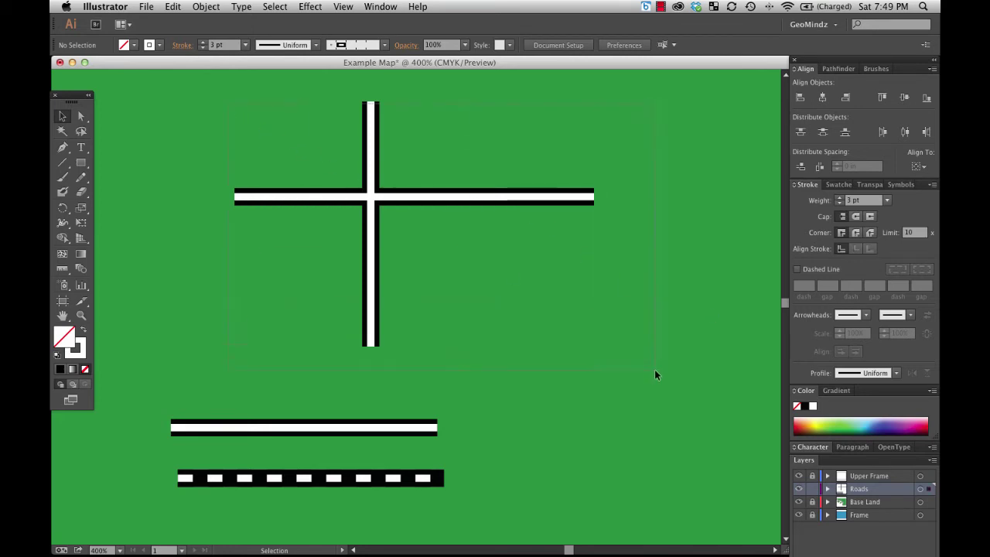
- Delete the old crossroad and draw a new horizontal and vertical crossing line
click(458, 250)
key(Delete)
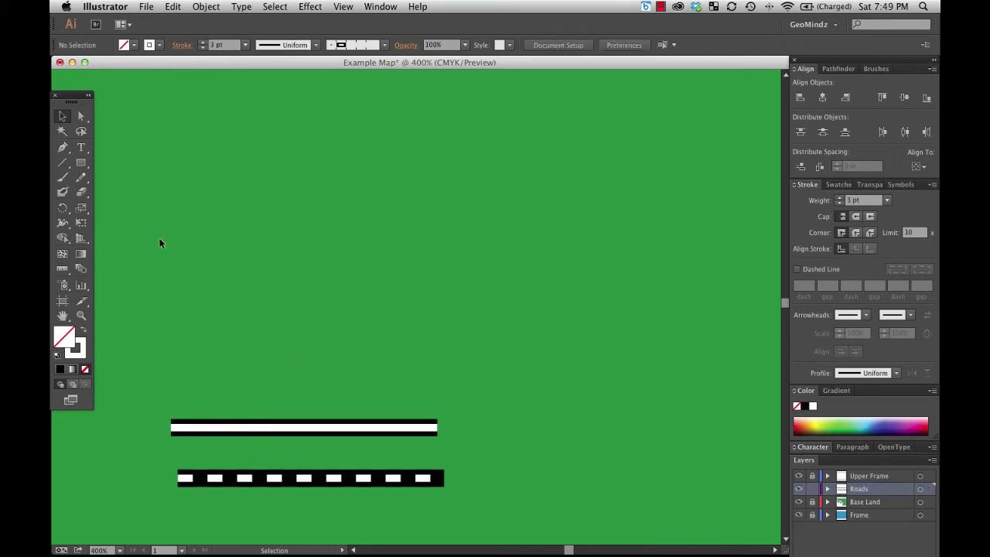
click(62, 162)
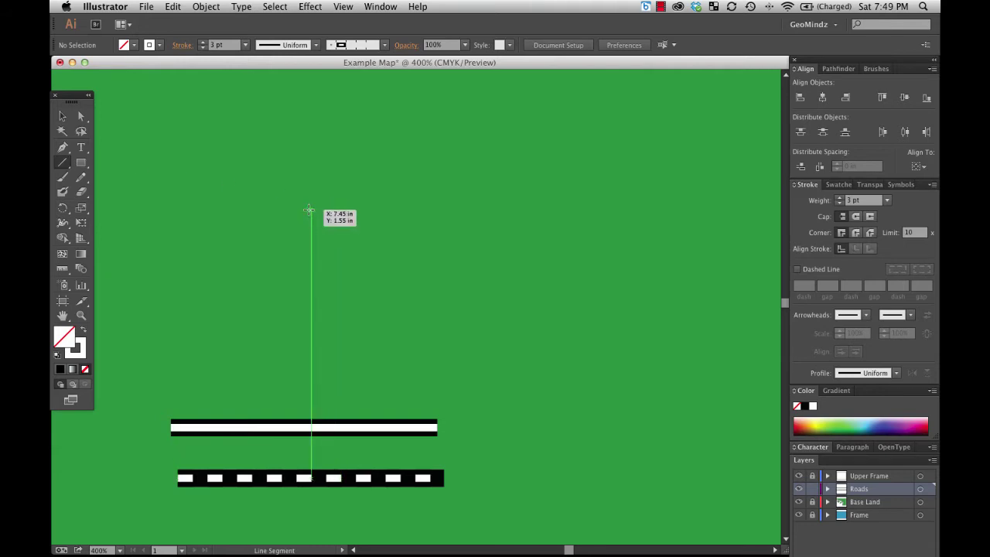
drag(307, 207, 576, 255)
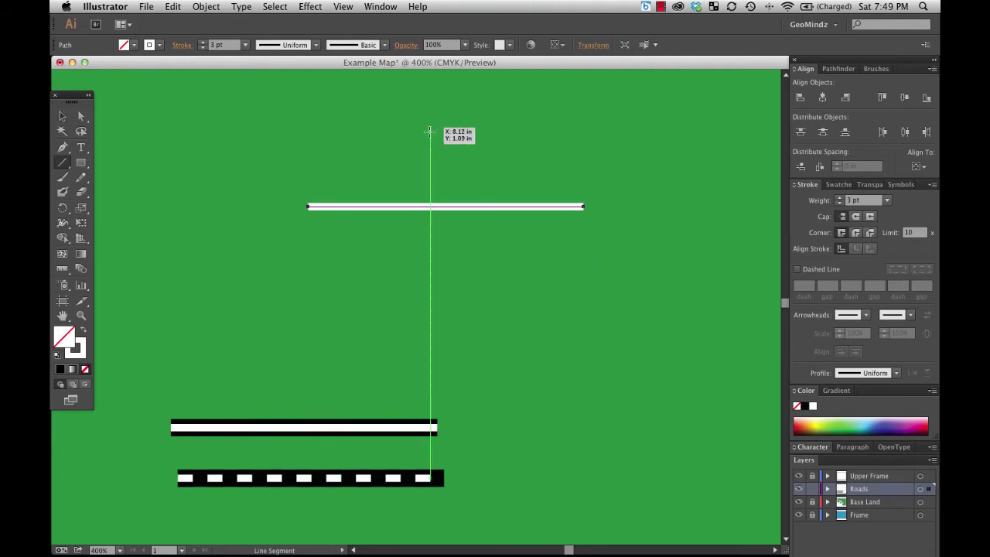
drag(442, 107, 461, 326)
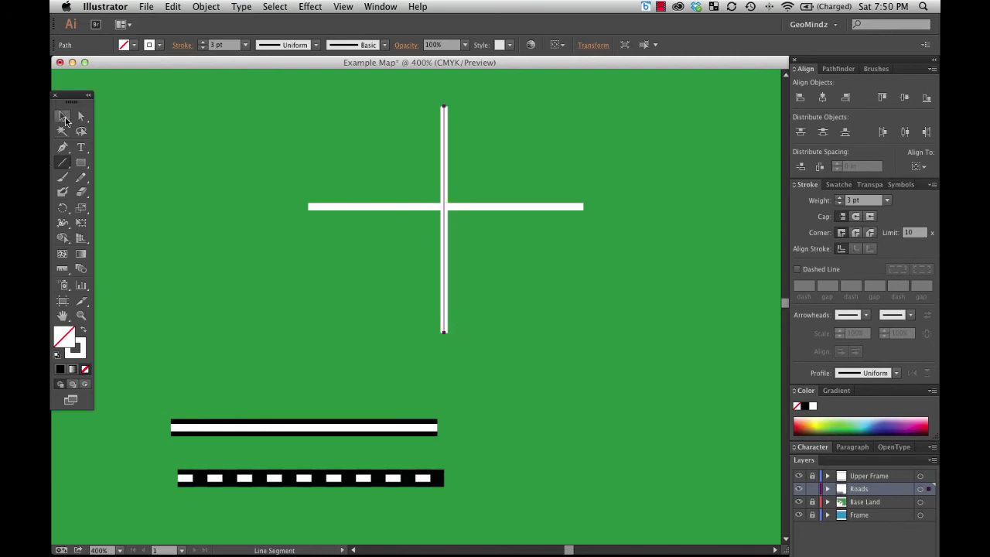
- Give both new lines a black 7 pt stroke
click(62, 116)
key(super+a)
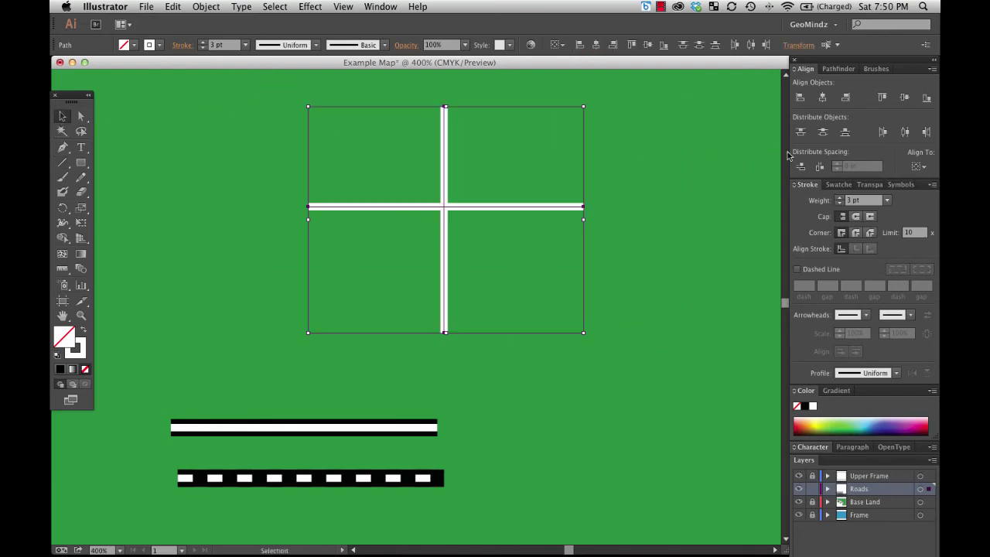
click(839, 198)
click(839, 198)
click(839, 198)
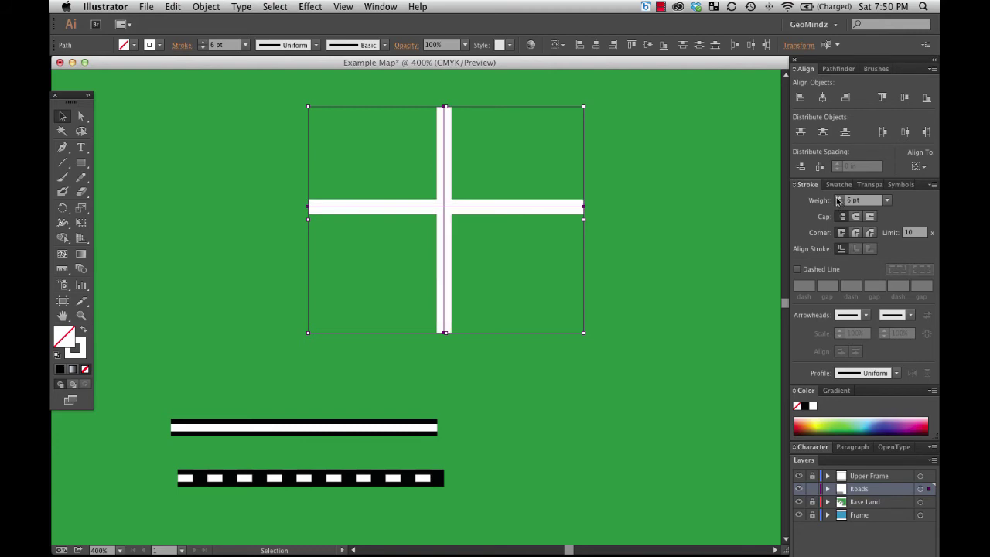
click(839, 198)
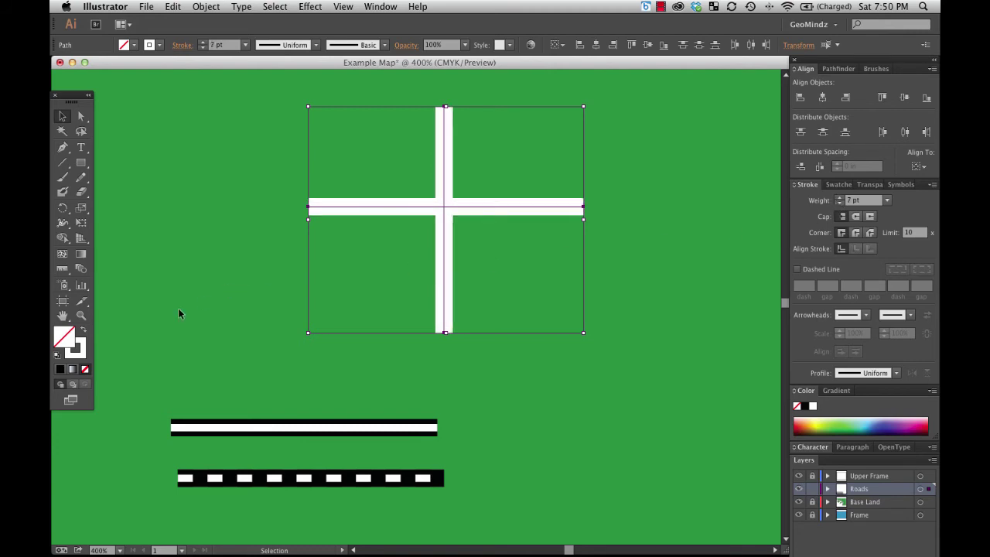
click(74, 355)
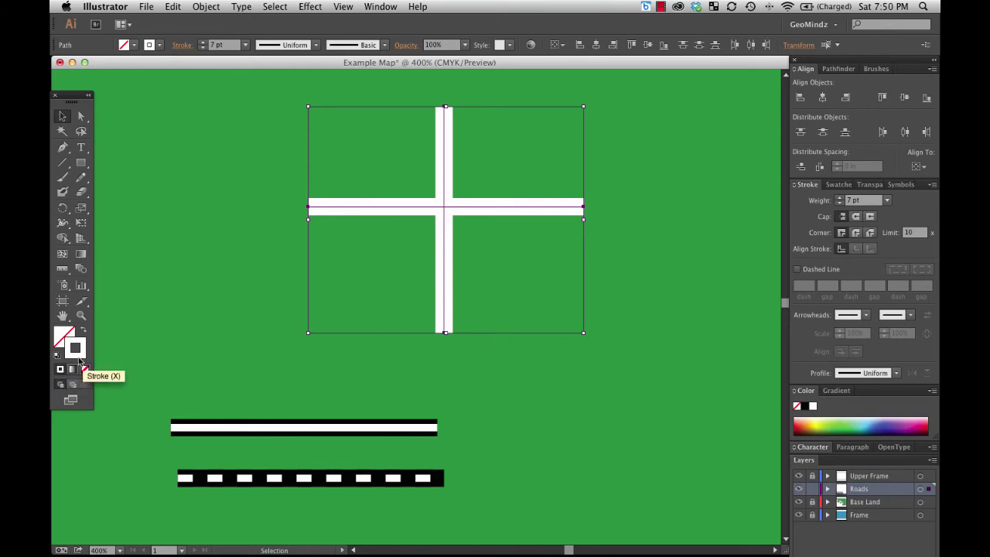
double_click(77, 353)
key(Return)
- Style the cross copy with a white 3 pt stroke and no fill as centre stripes
click(81, 116)
key(v)
click(83, 332)
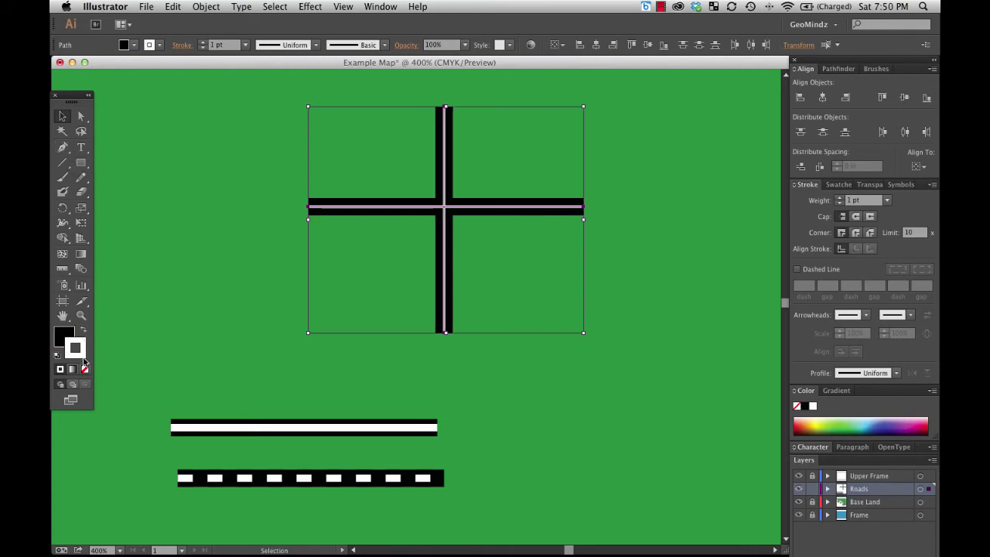
click(85, 369)
click(839, 197)
click(839, 197)
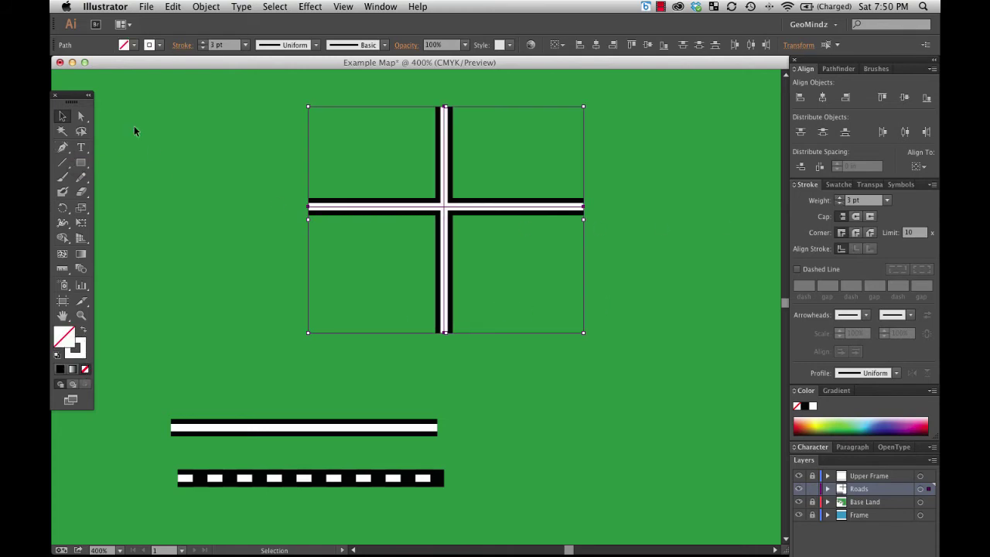
click(211, 187)
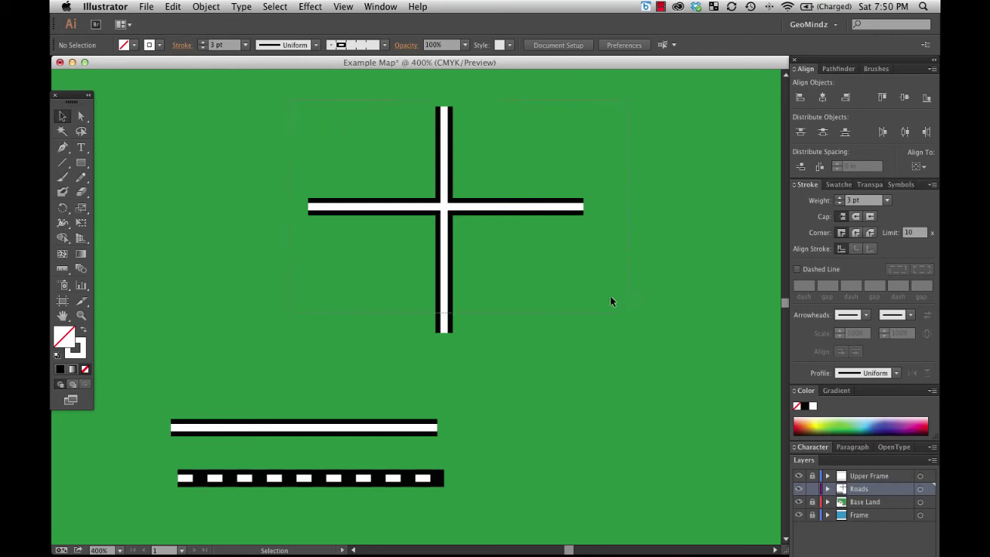
- Move the first cross to the left
drag(633, 318, 633, 320)
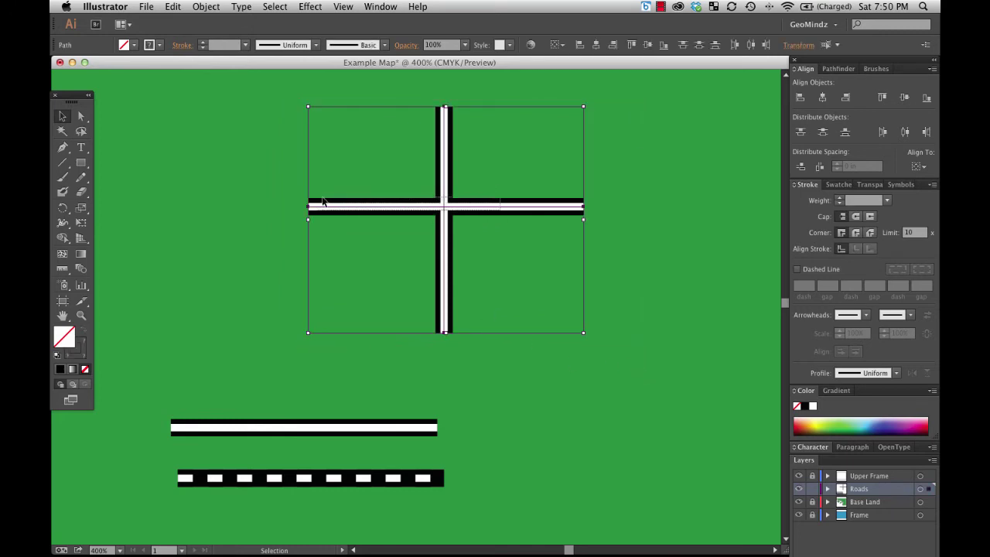
drag(435, 206, 259, 198)
click(435, 183)
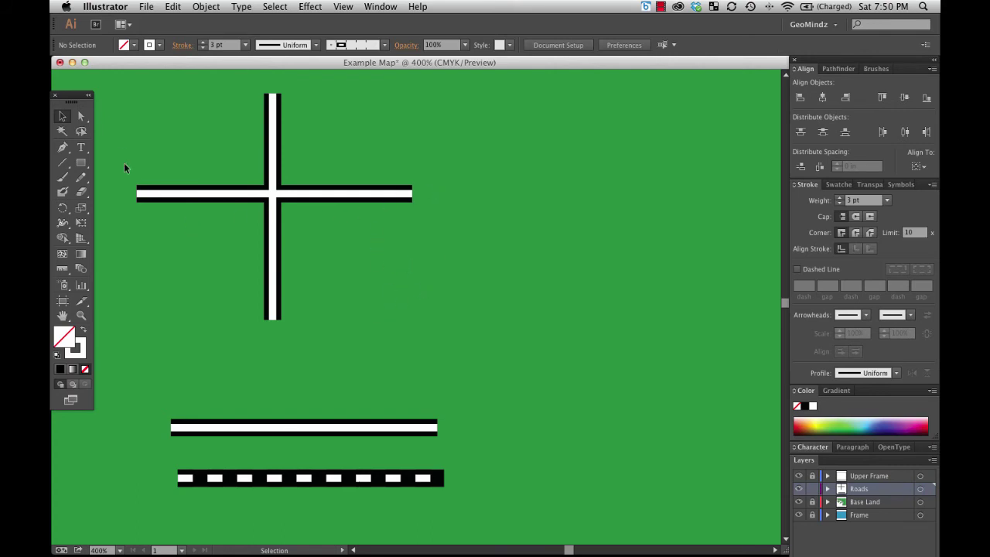
- Draw a new horizontal line and a vertical line crossing it on the right
click(63, 163)
mouse_move(510, 154)
mouse_down()
mouse_move(645, 158)
mouse_move(717, 176)
mouse_move(720, 155)
mouse_up()
drag(625, 85, 635, 288)
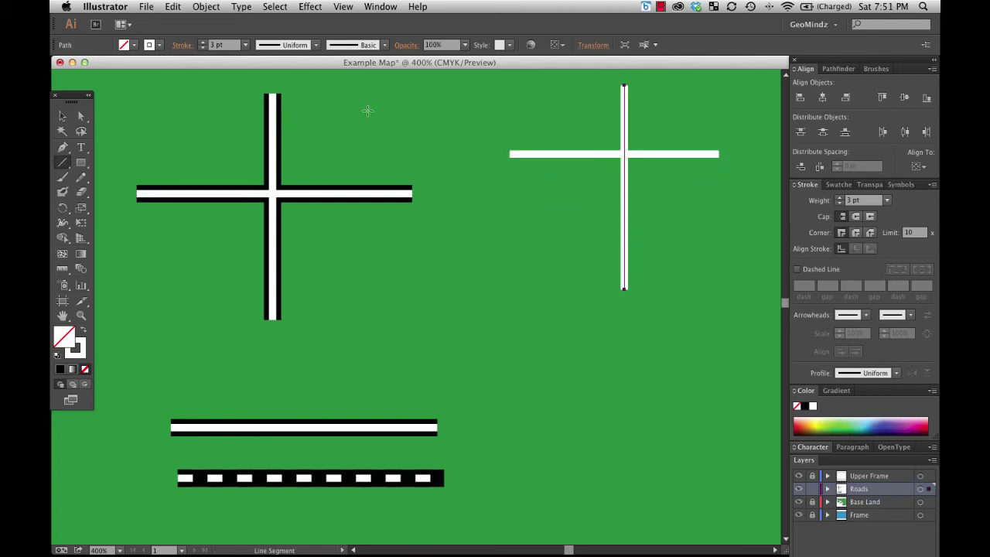
- Apply the Highway road brush to both new lines
click(874, 69)
key(v)
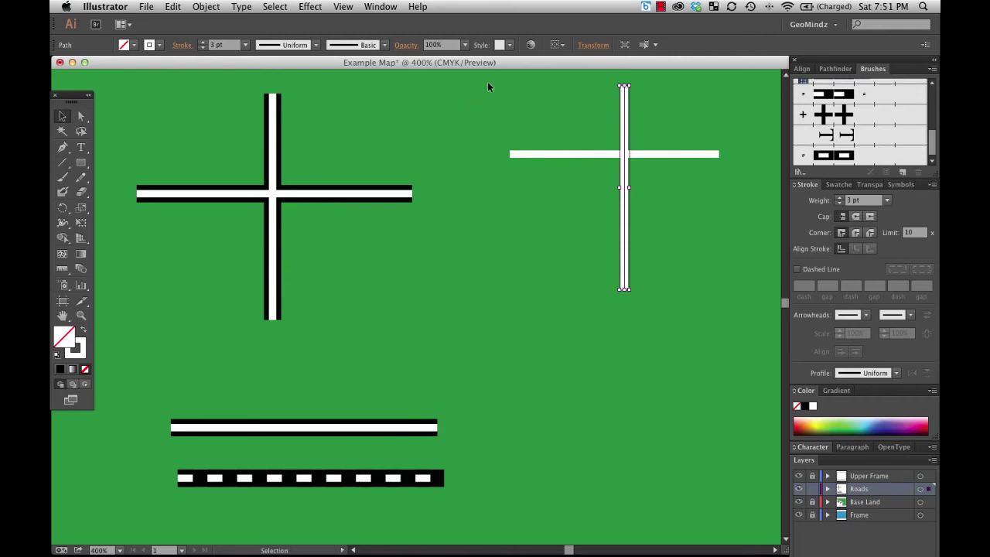
key(super+a)
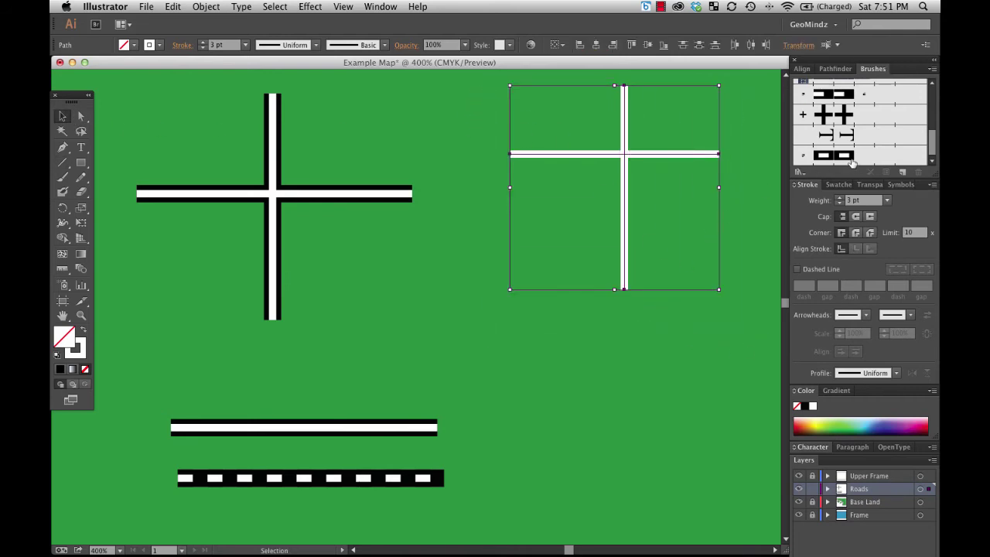
scroll(929, 134, up, 5)
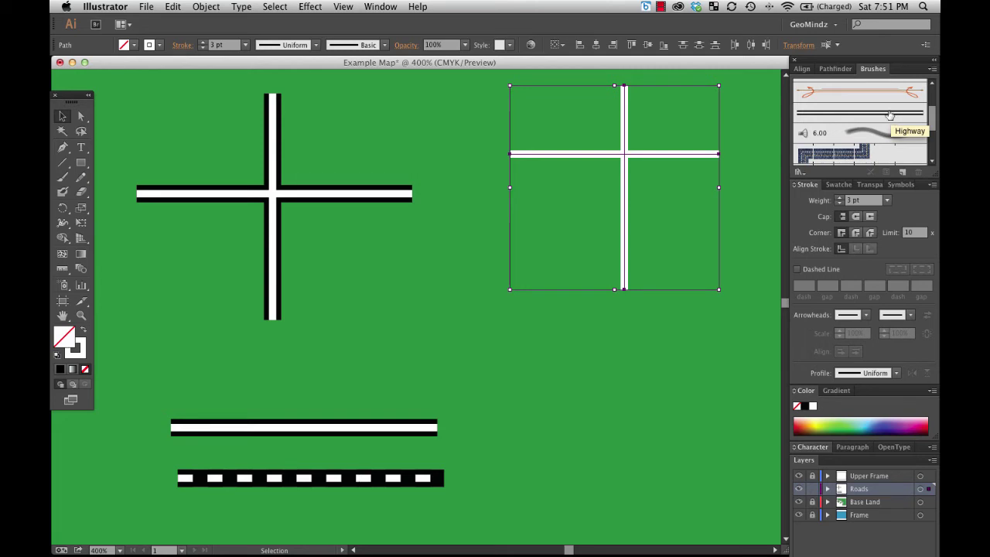
click(889, 115)
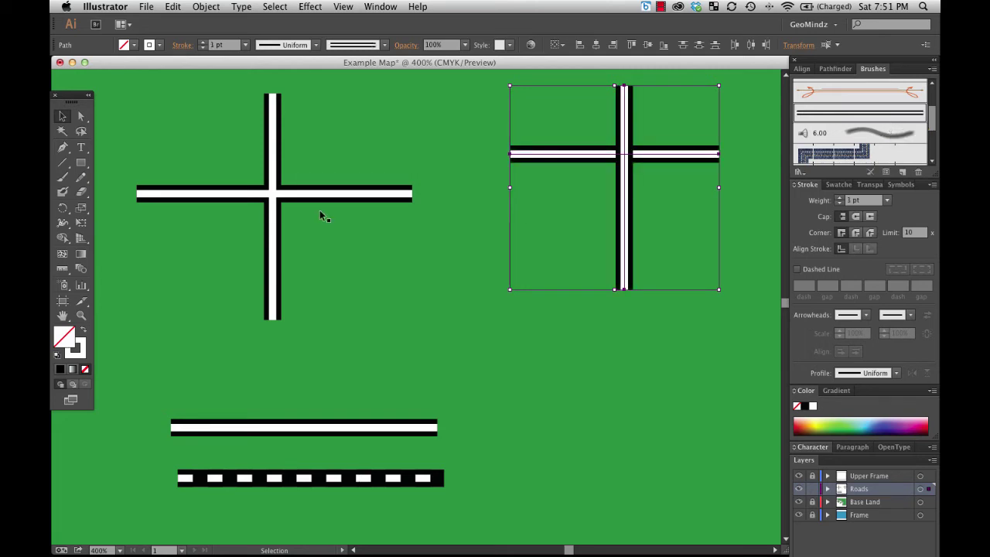
- Shift the right cross's vertical road slightly right along the horizontal one
click(395, 291)
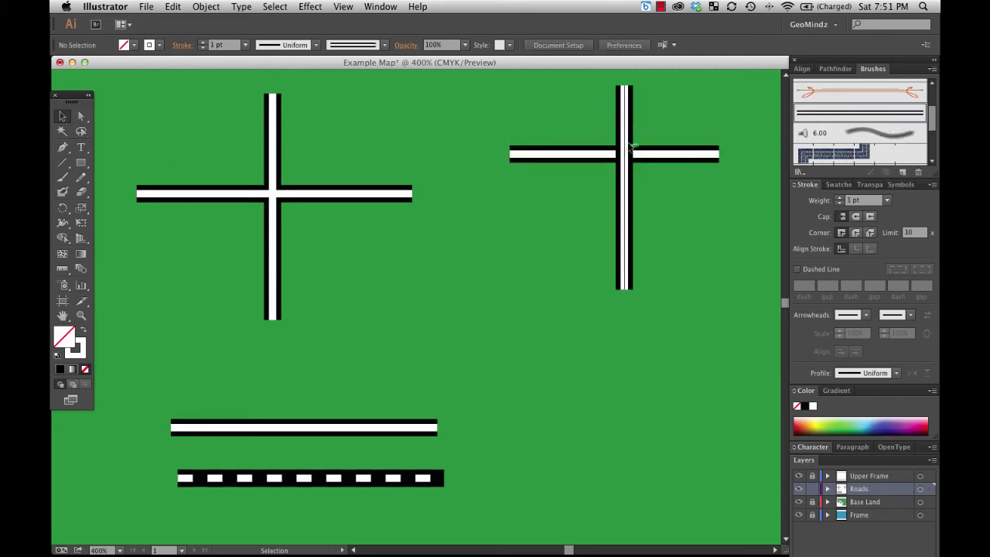
click(628, 228)
drag(628, 230, 654, 215)
- Use Arrange > Bring to Front on the right cross's horizontal road
click(616, 157)
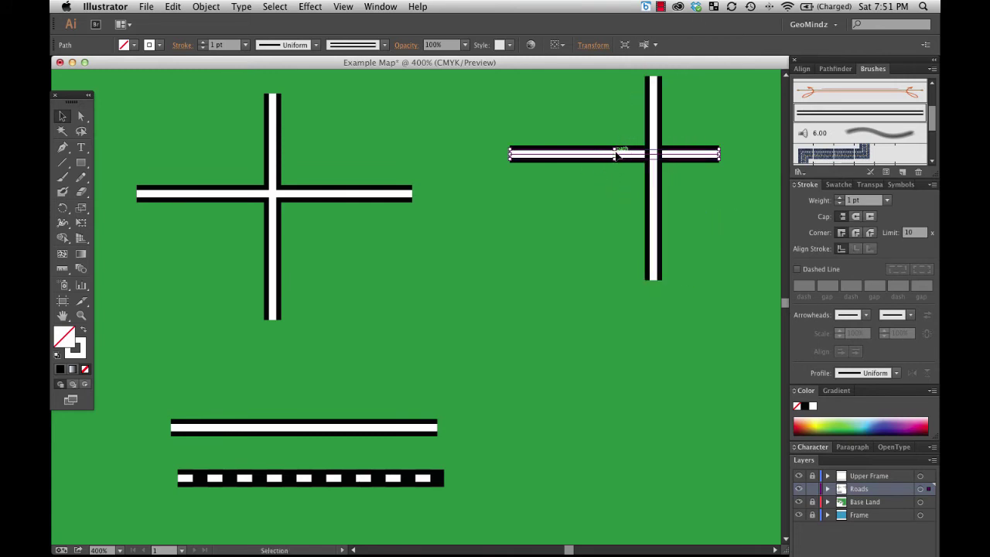
right_click(616, 158)
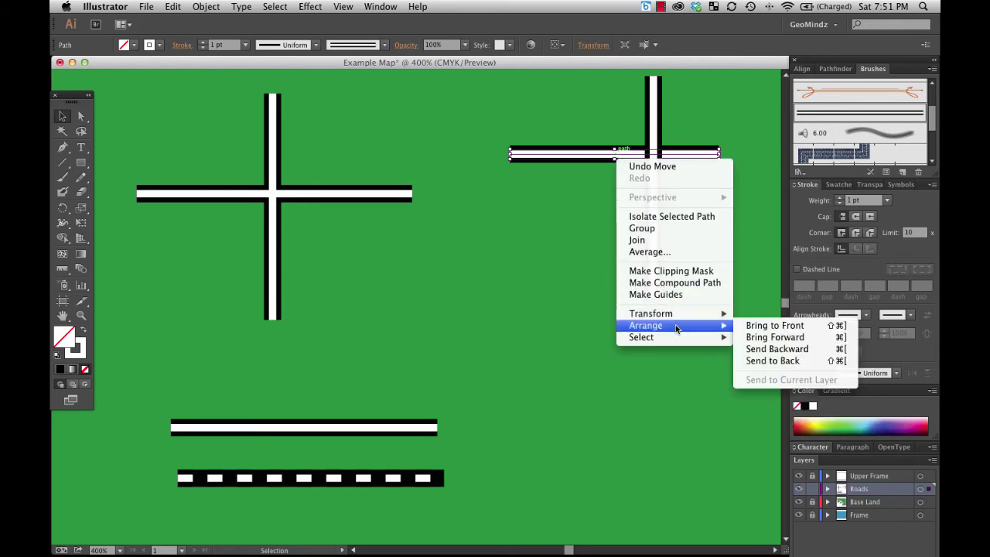
mouse_move(720, 333)
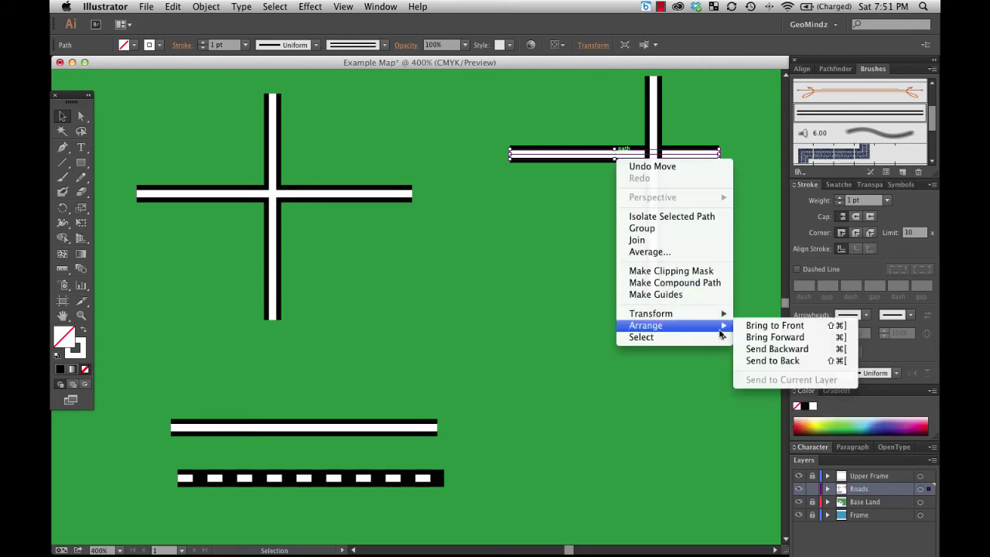
click(766, 325)
click(659, 194)
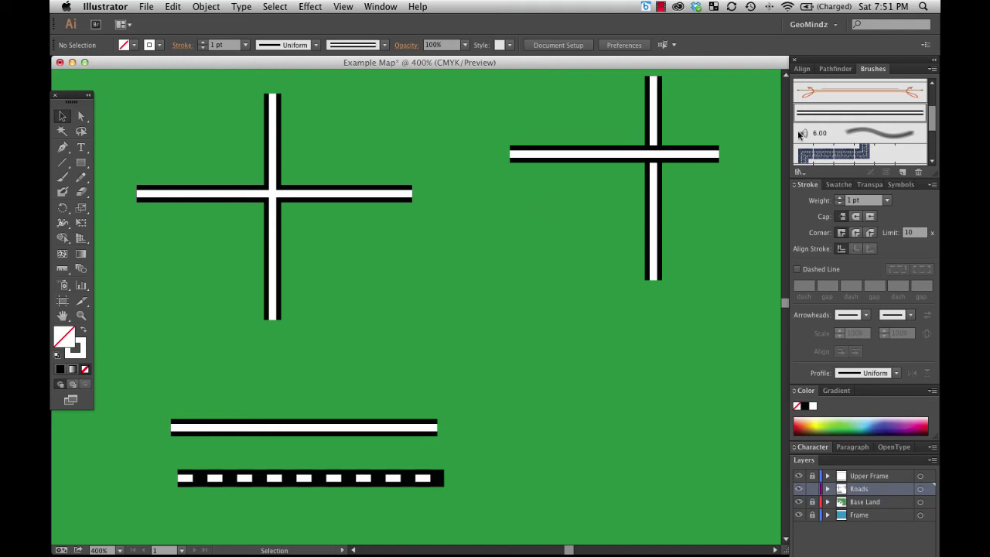
click(81, 177)
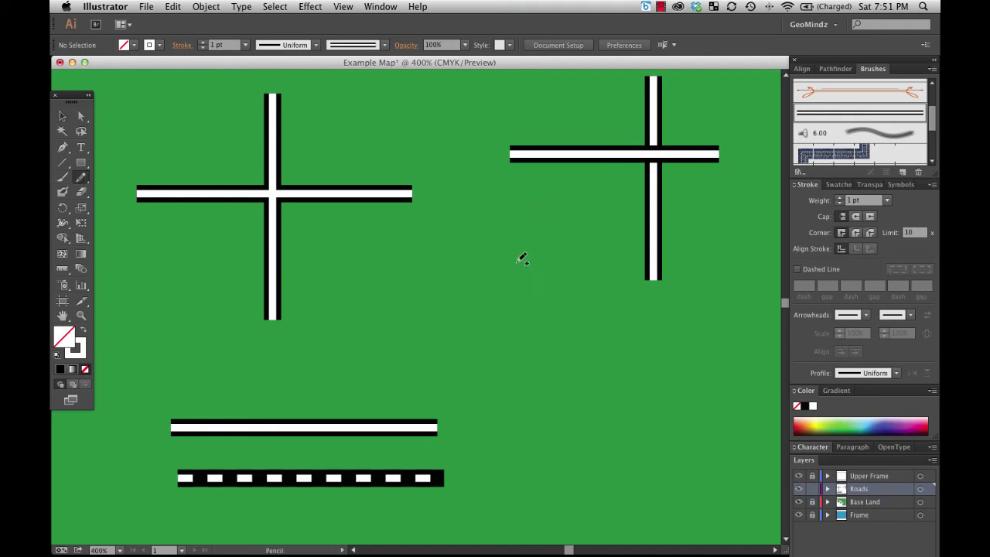
mouse_move(565, 216)
mouse_down()
mouse_move(484, 259)
mouse_move(467, 305)
mouse_move(502, 338)
mouse_move(542, 322)
mouse_move(549, 266)
mouse_move(495, 192)
mouse_up()
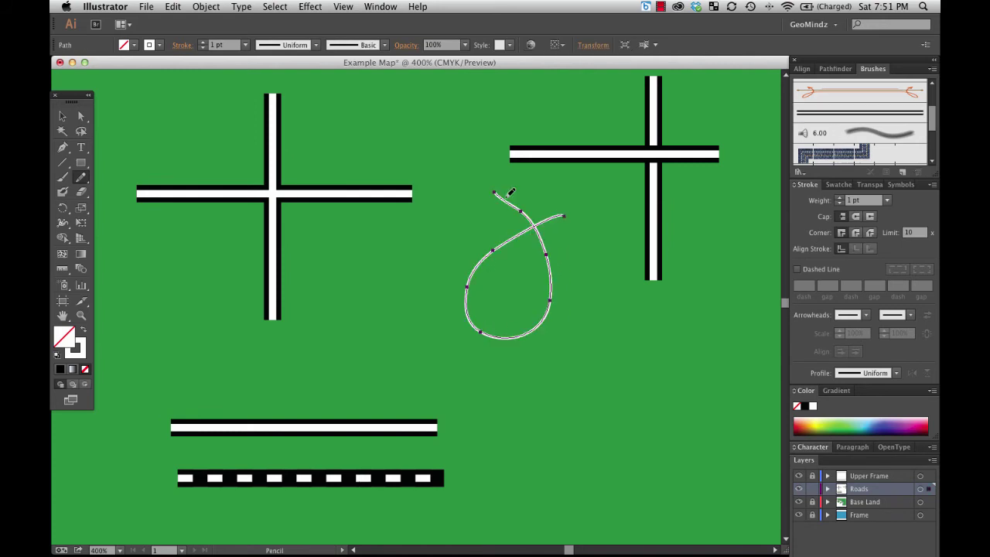
click(839, 114)
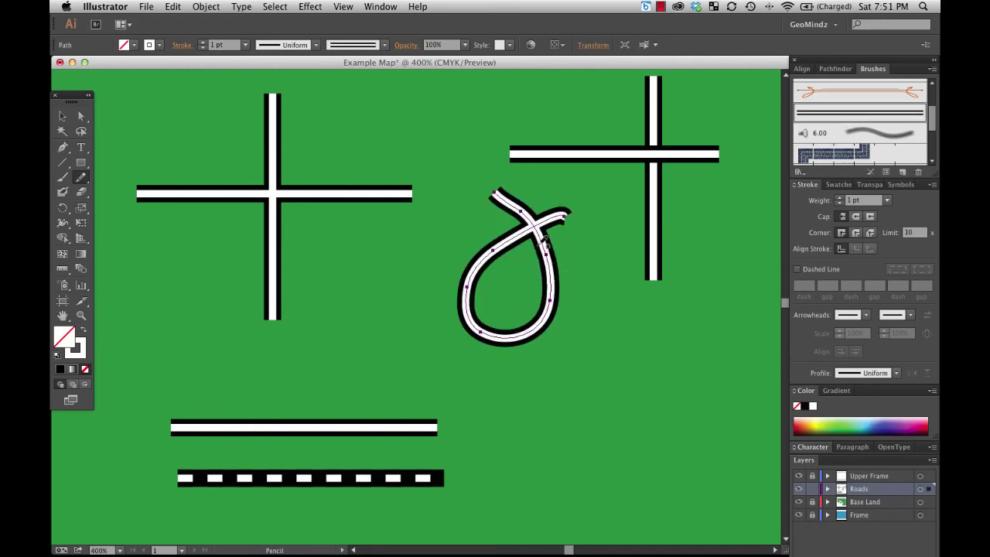
click(63, 120)
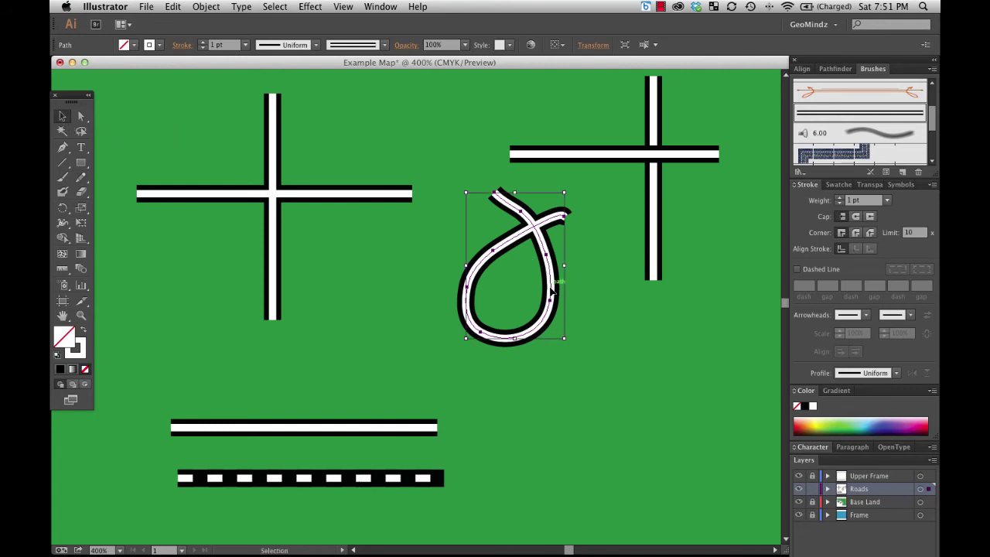
click(588, 239)
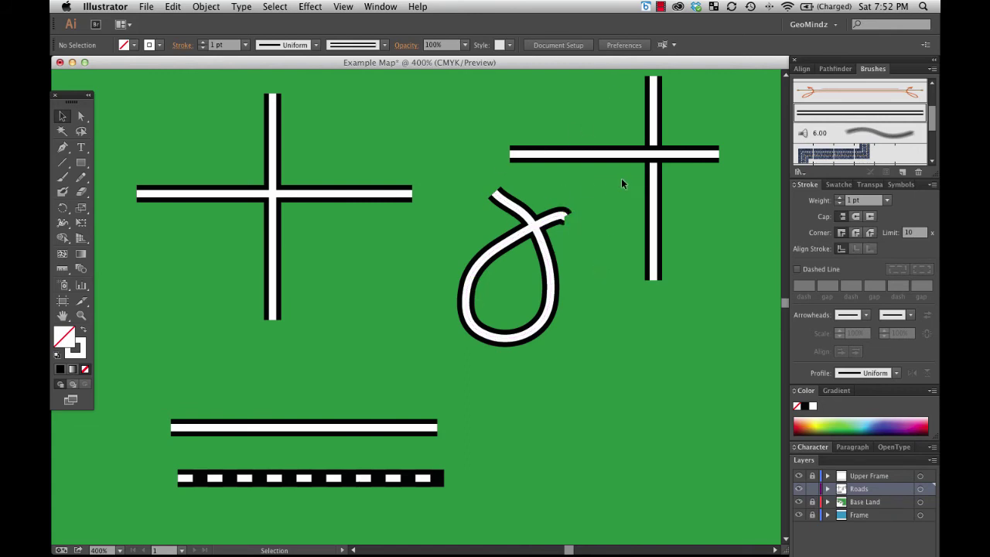
drag(538, 240, 509, 257)
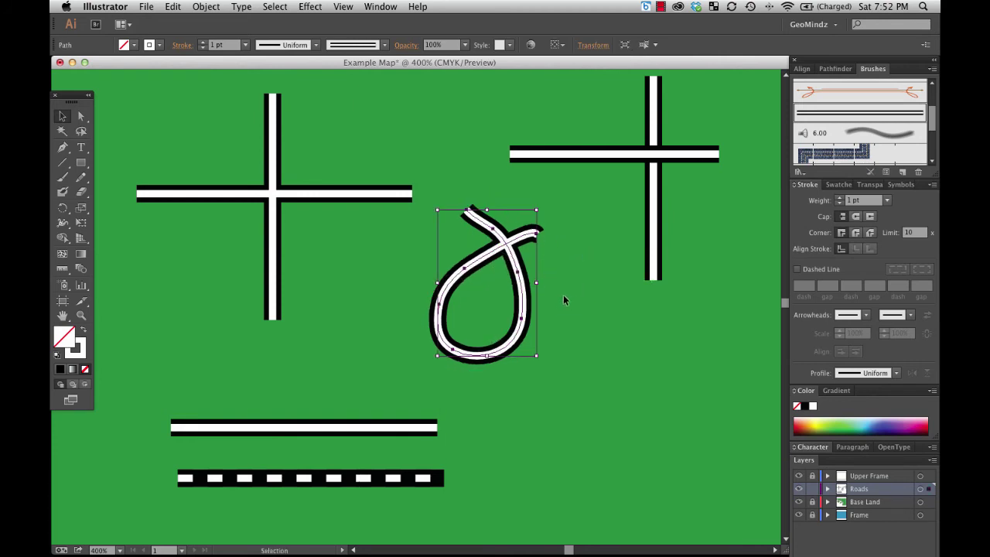
key(Delete)
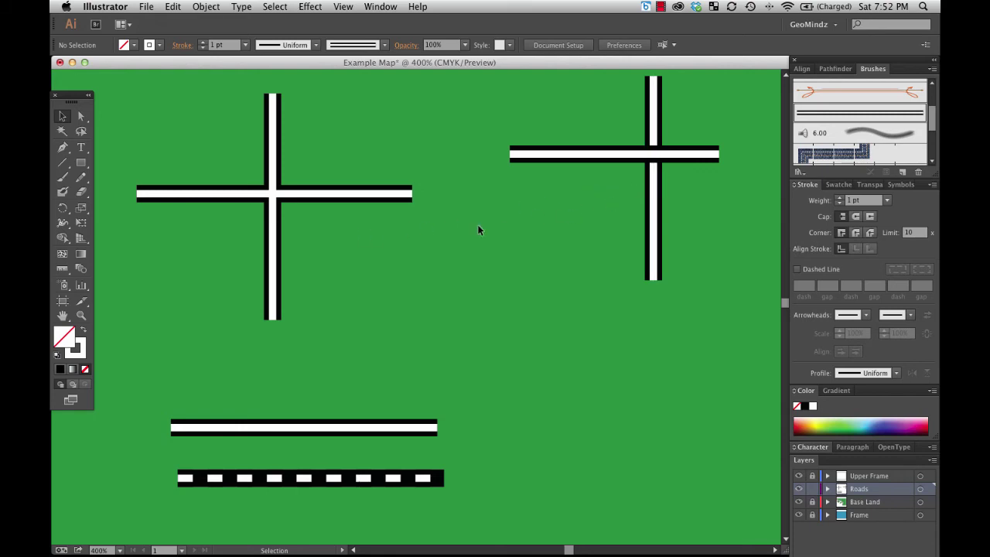
- Draw a short 3 pt patch line across the right crossroad's junction
click(63, 163)
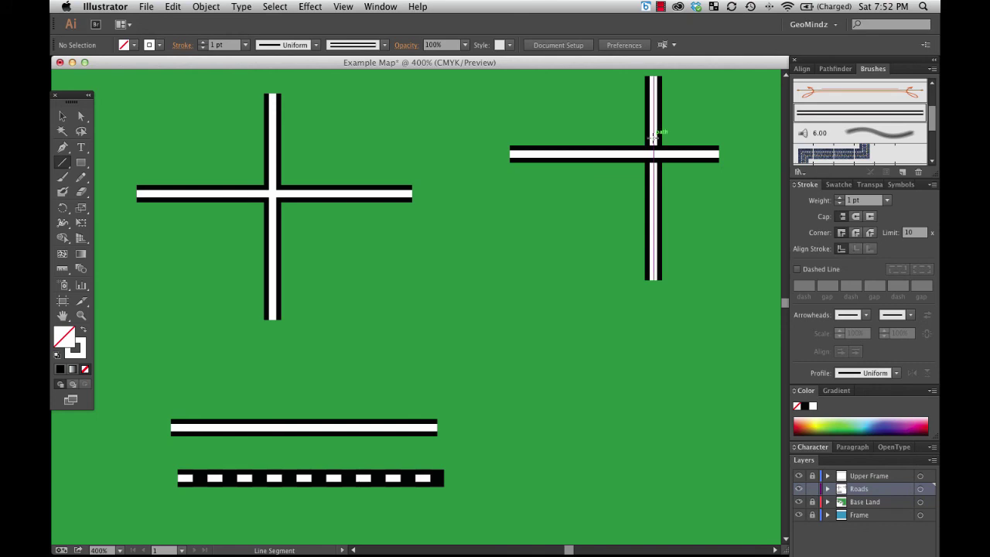
drag(653, 136, 654, 173)
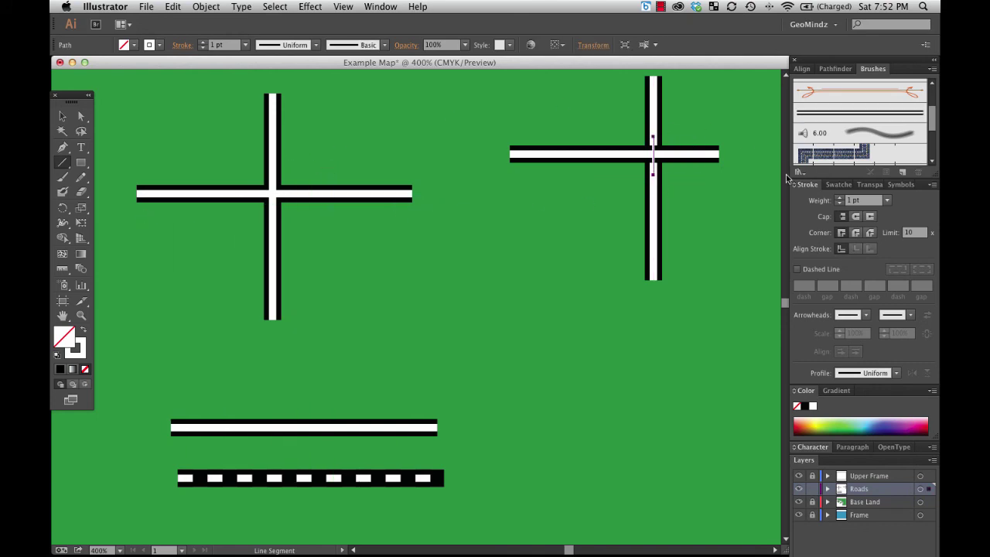
click(838, 198)
click(839, 198)
click(62, 116)
click(351, 108)
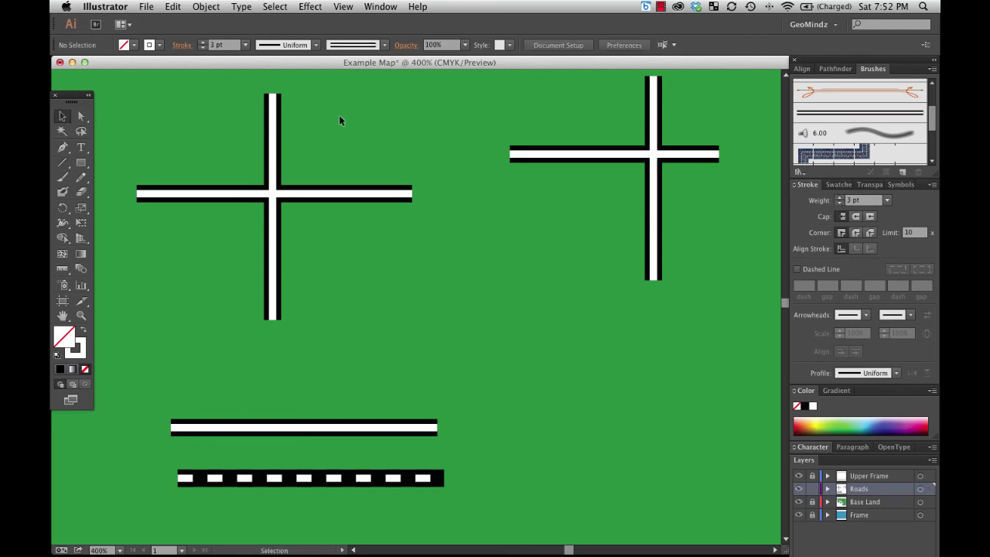